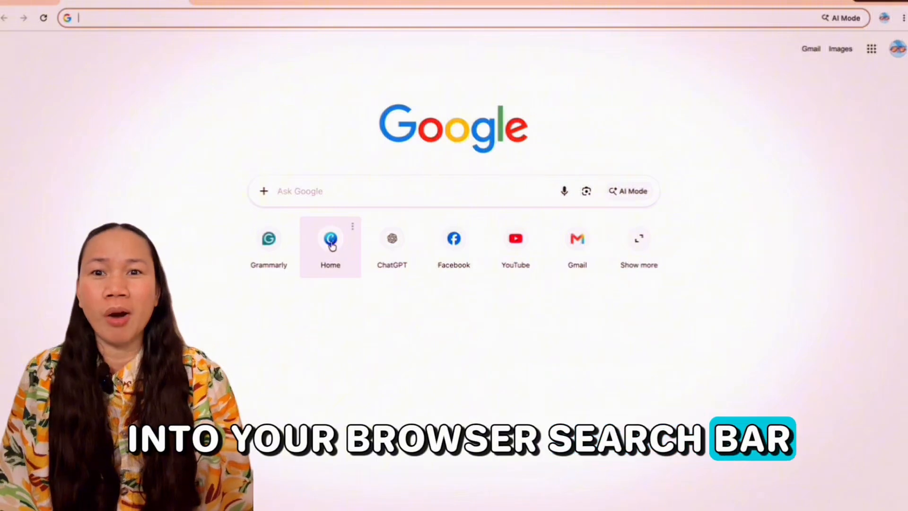
Step: Search the web for "canva" and open the official Canva website from the results
{"action": "left_click", "coordinate": [183, 18]}
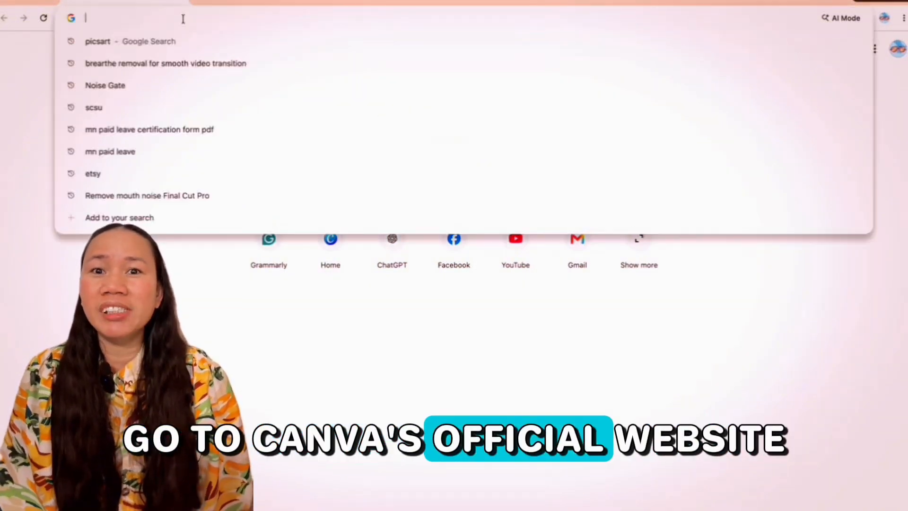
{"action": "type", "text": "canva"}
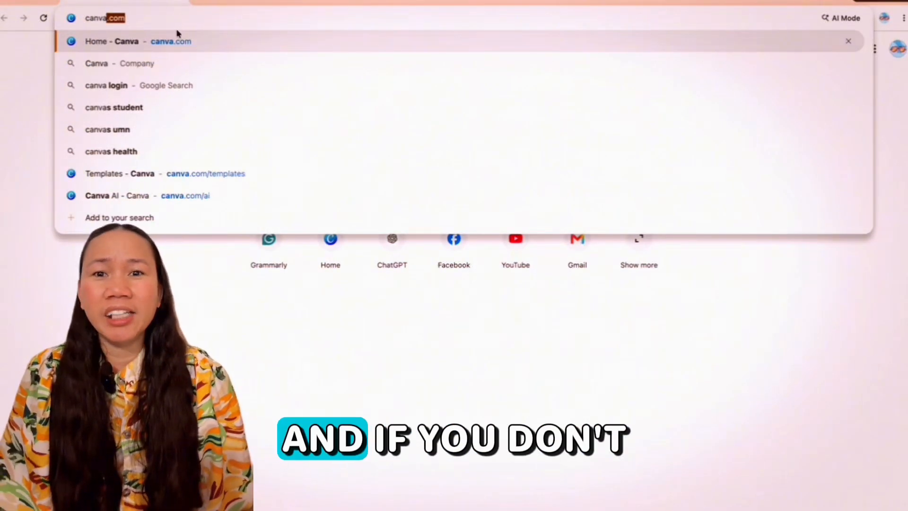
{"action": "left_click", "coordinate": [121, 65]}
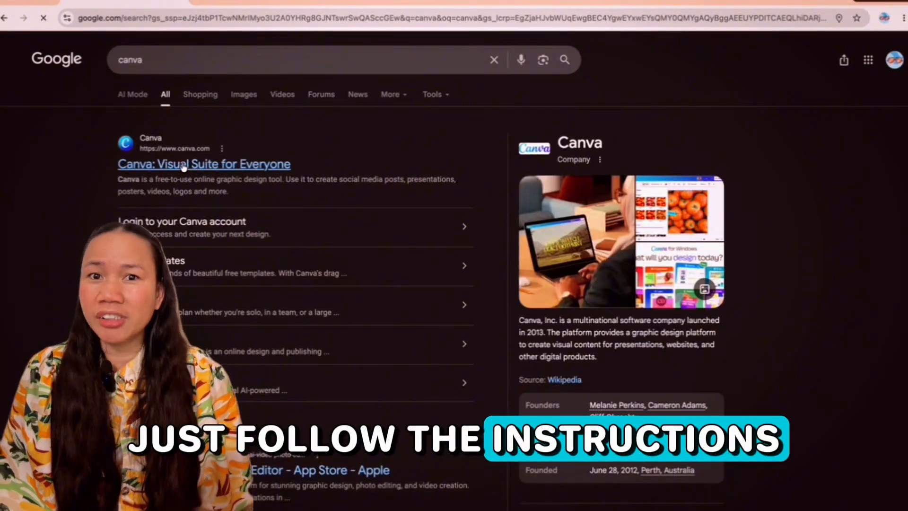
{"action": "left_click", "coordinate": [182, 165]}
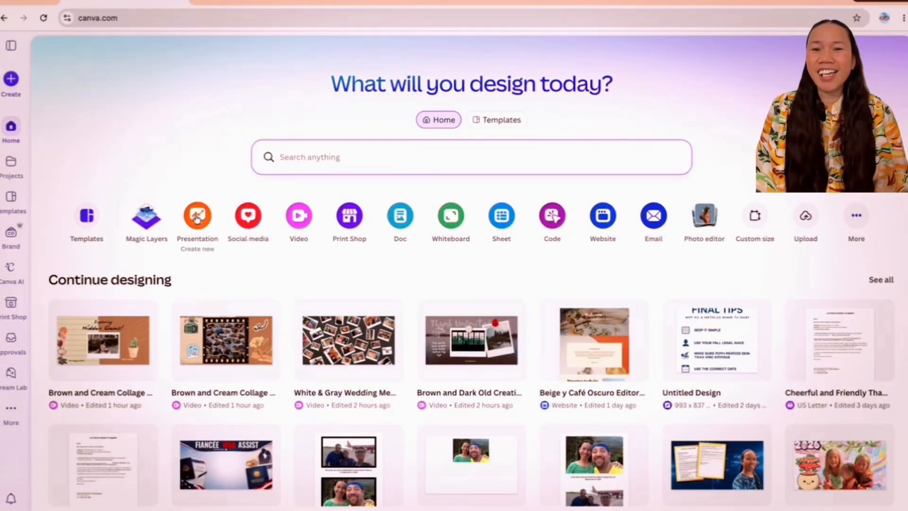
Step: Browse the poster templates and open the "Black and White Minimalist Kids Photo Wedding Sign Poster" for customizing
{"action": "left_click", "coordinate": [12, 198]}
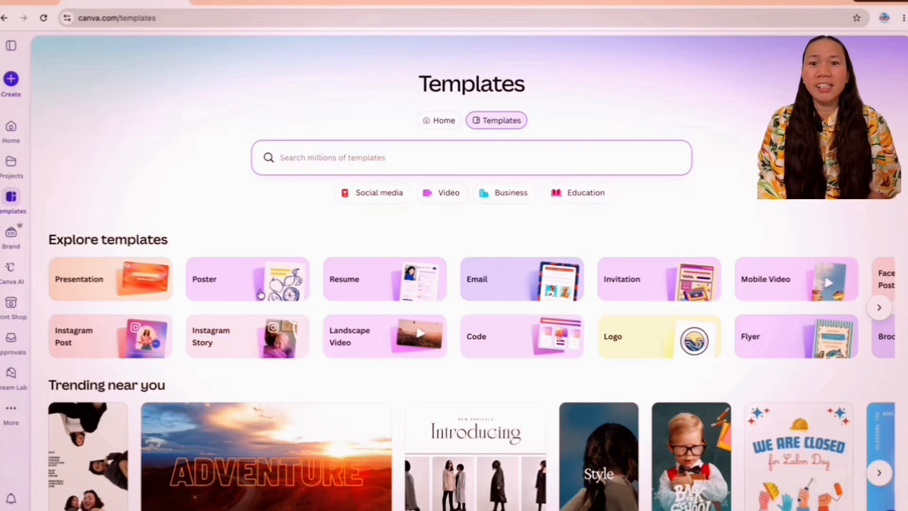
{"action": "left_click", "coordinate": [285, 283]}
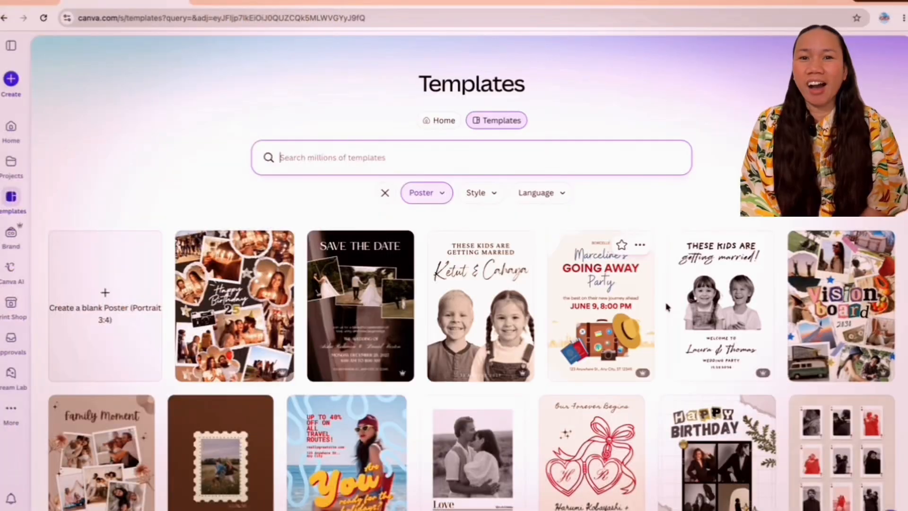
{"action": "left_click", "coordinate": [743, 295]}
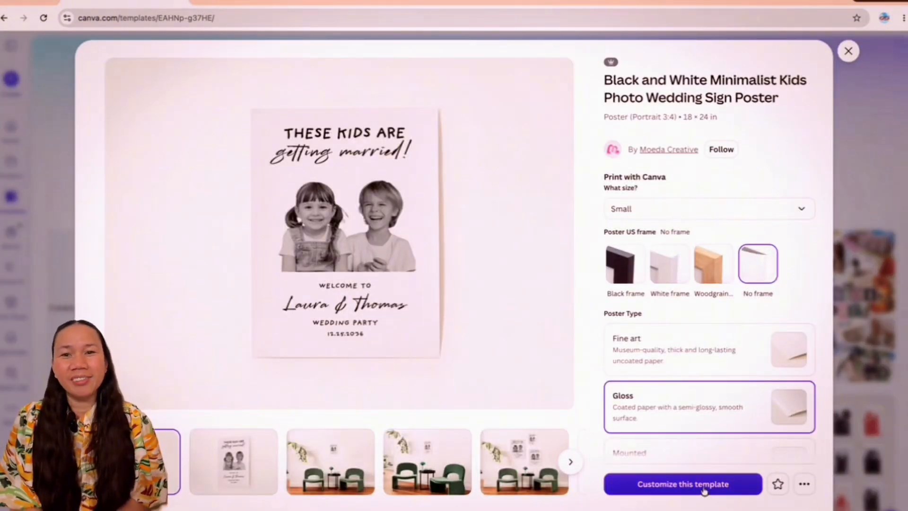
{"action": "left_click", "coordinate": [704, 489]}
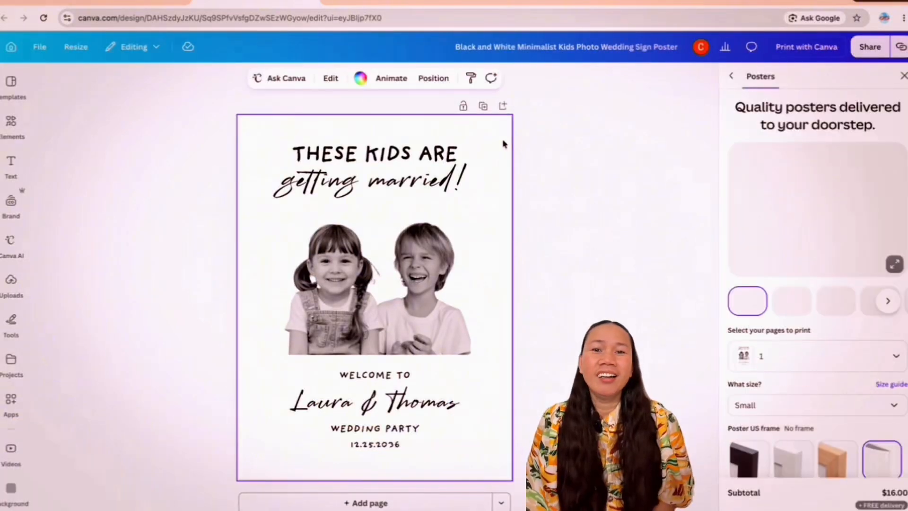
Step: Delete both children's photos from the middle of the poster
{"action": "key", "text": "ctrl+a"}
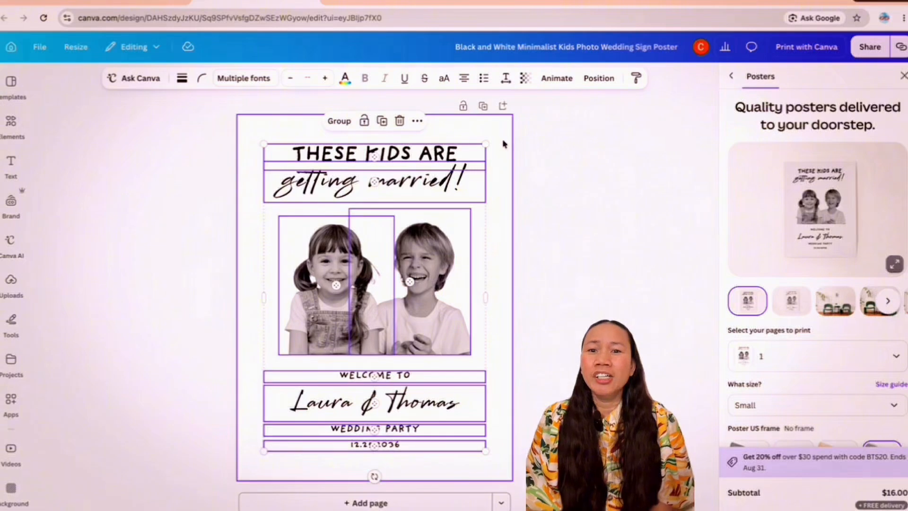
{"action": "left_click", "coordinate": [496, 234]}
{"action": "left_click", "coordinate": [299, 219]}
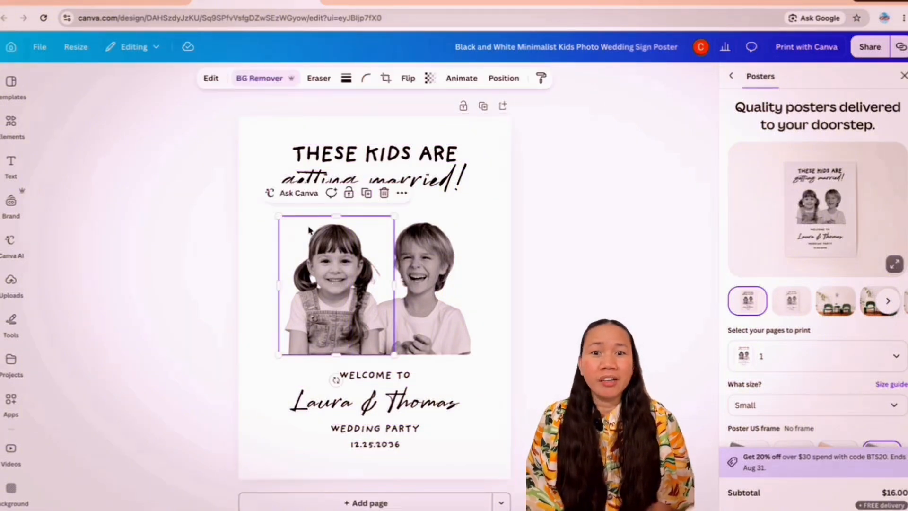
{"action": "left_click", "coordinate": [384, 194]}
{"action": "left_click", "coordinate": [457, 187]}
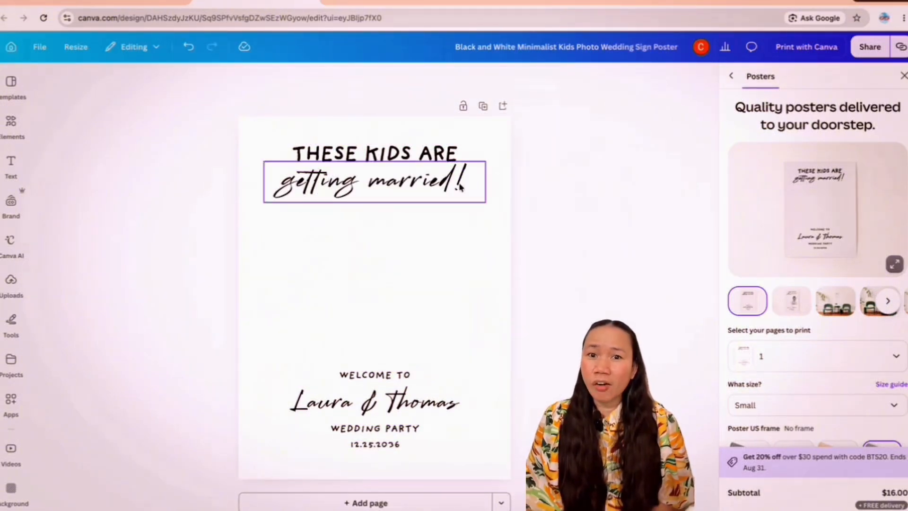
Step: Delete the four text lines in the lower part of the poster, from "Welcome to" down to the date
{"action": "left_click", "coordinate": [375, 368]}
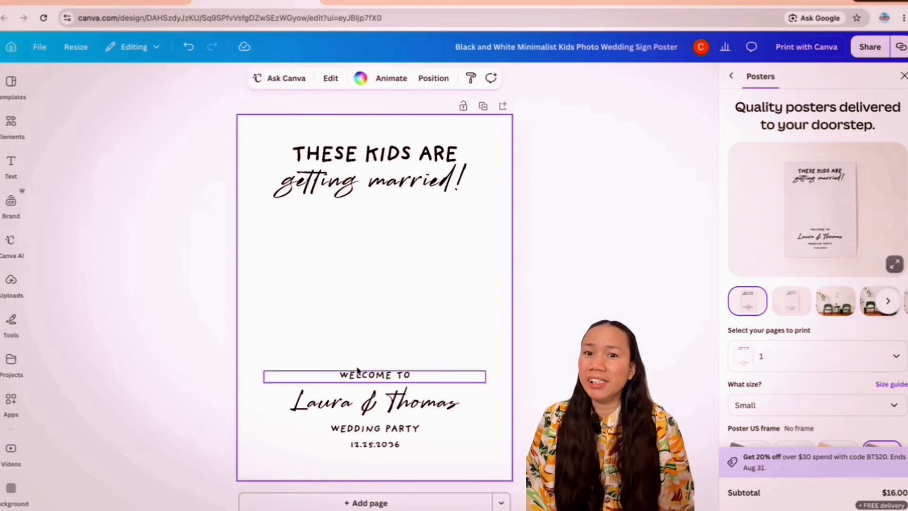
{"action": "left_click_drag", "start_coordinate": [309, 344], "coordinate": [452, 463]}
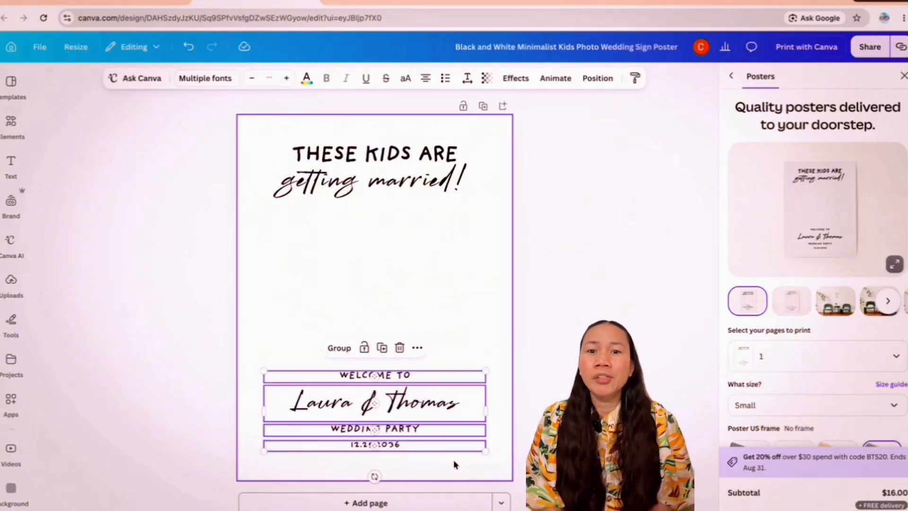
{"action": "key", "text": "Delete"}
Step: Replace the "These kids are" heading with "our K-1 visa journey" and widen its text box to fit one line
{"action": "double_click", "coordinate": [455, 154]}
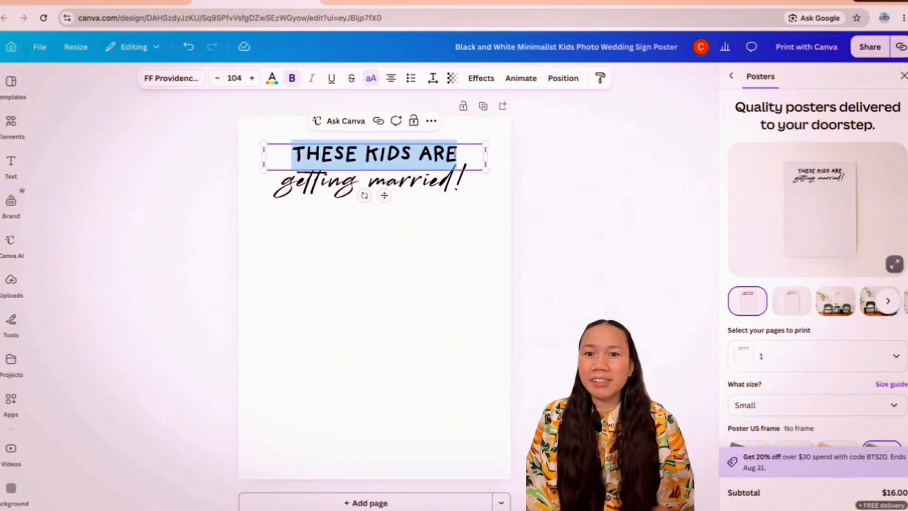
{"action": "type", "text": "our "}
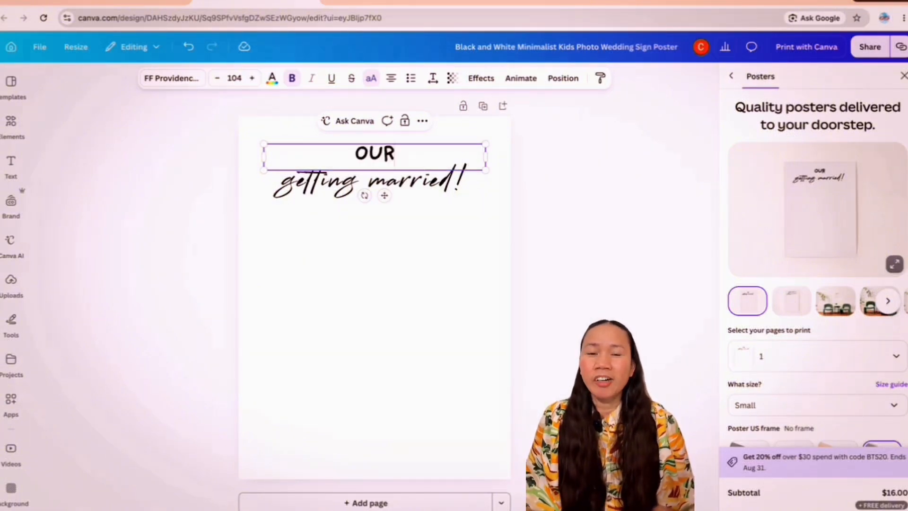
{"action": "type", "text": "k"}
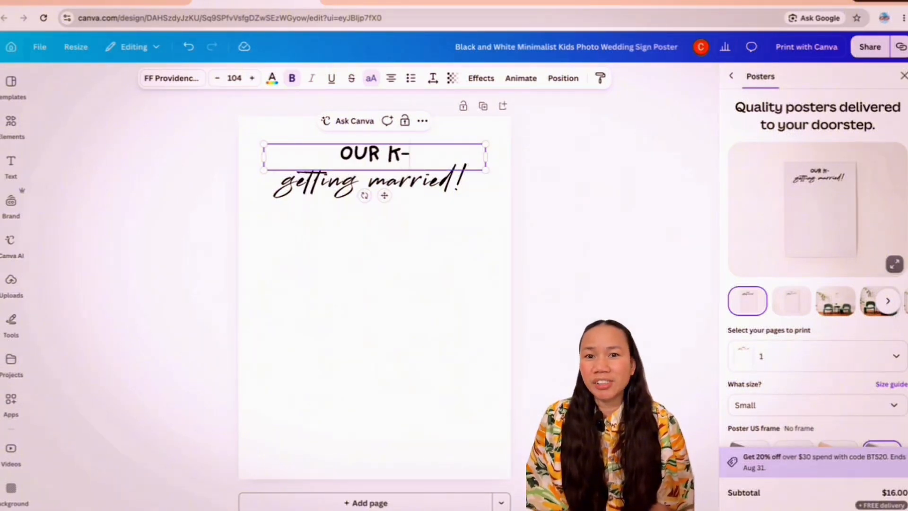
{"action": "type", "text": "-1 visa journey"}
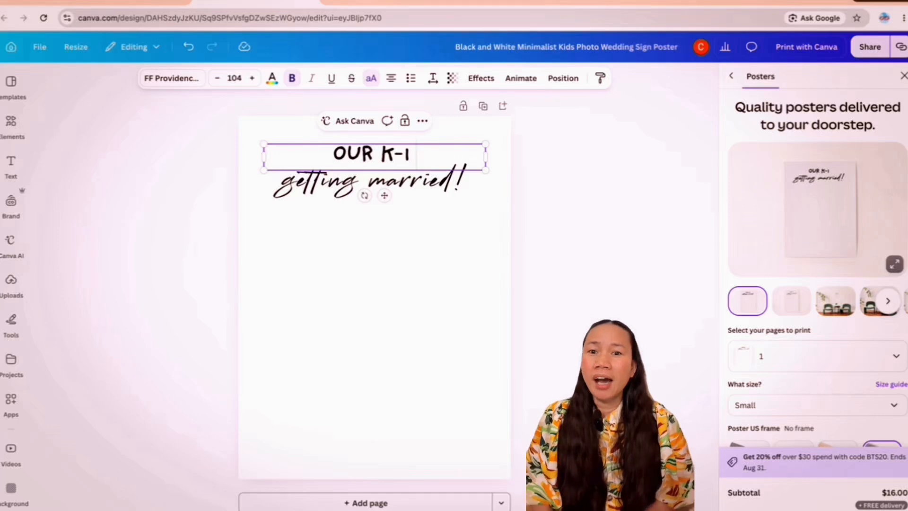
{"action": "left_click_drag", "start_coordinate": [485, 172], "coordinate": [502, 171]}
Step: Delete the "getting married!" line and move the heading up to the poster's upper edge
{"action": "left_click", "coordinate": [468, 195]}
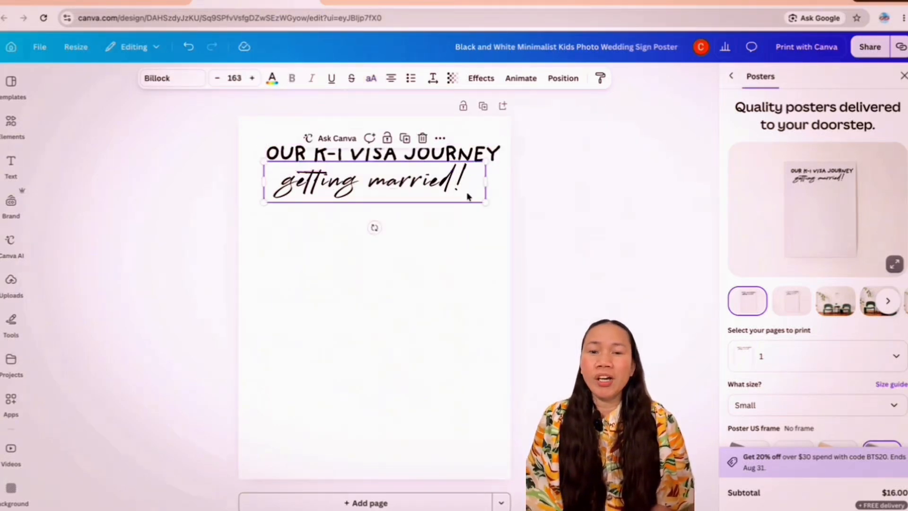
{"action": "key", "text": "Delete"}
{"action": "left_click_drag", "start_coordinate": [426, 156], "coordinate": [417, 140]}
Step: Replace "K-1 visa" in the heading with "relationship" so it reads "Our relationship journey"
{"action": "left_click", "coordinate": [386, 135]}
{"action": "key", "text": "BackSpace"}
{"action": "key", "text": "BackSpace"}
{"action": "key", "text": "BackSpace"}
{"action": "key", "text": "BackSpace"}
{"action": "key", "text": "BackSpace"}
{"action": "key", "text": "BackSpace"}
{"action": "key", "text": "BackSpace"}
{"action": "key", "text": "BackSpace"}
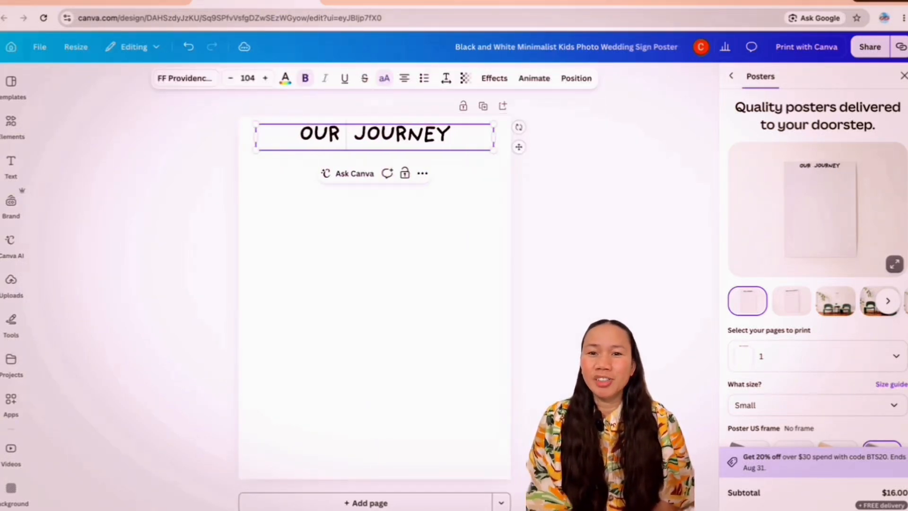
{"action": "type", "text": "relationship"}
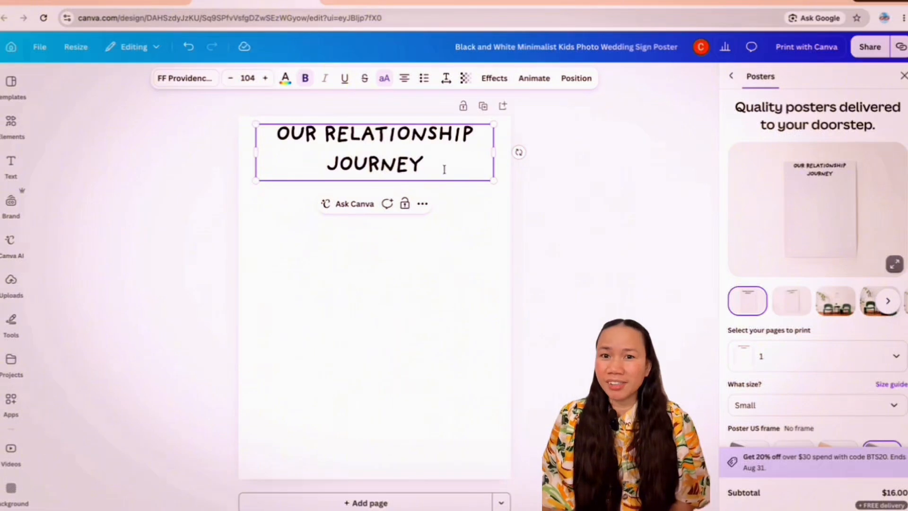
Step: Reduce the heading's font size to fit the text on one line, trying 18 and 25 and finally raising it past 41
{"action": "left_click_drag", "start_coordinate": [444, 169], "coordinate": [270, 137]}
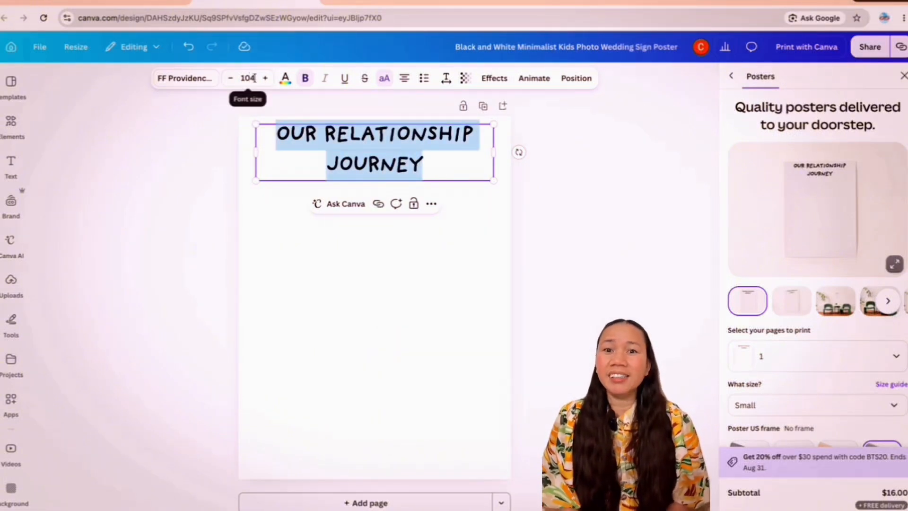
{"action": "left_click", "coordinate": [240, 77]}
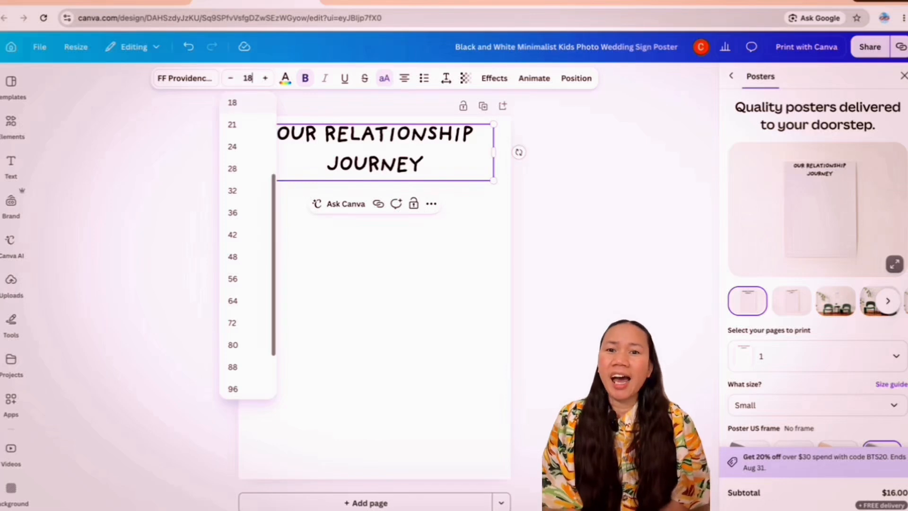
{"action": "key", "text": "Return"}
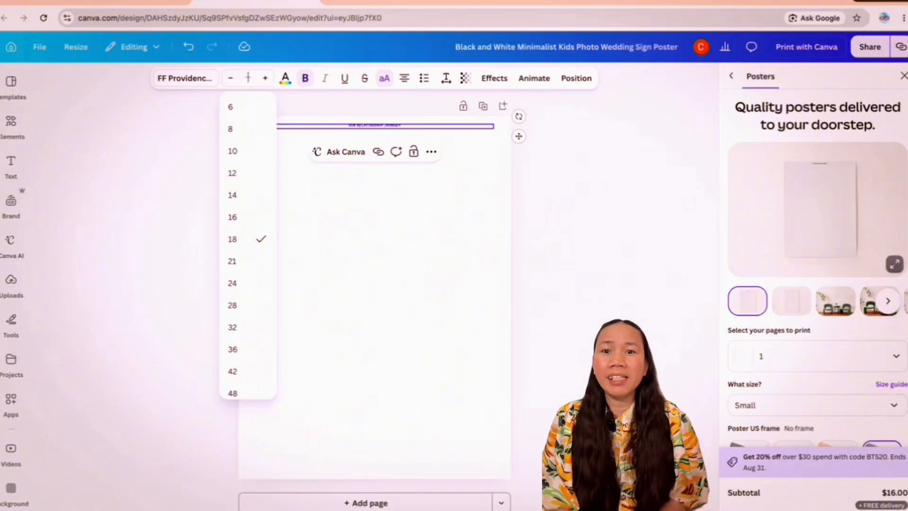
{"action": "key", "text": "Return"}
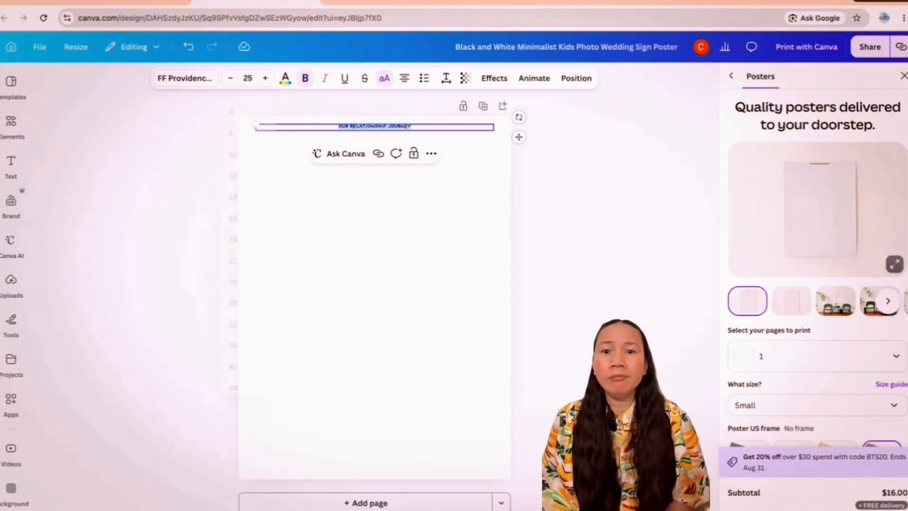
{"action": "left_click", "coordinate": [452, 221]}
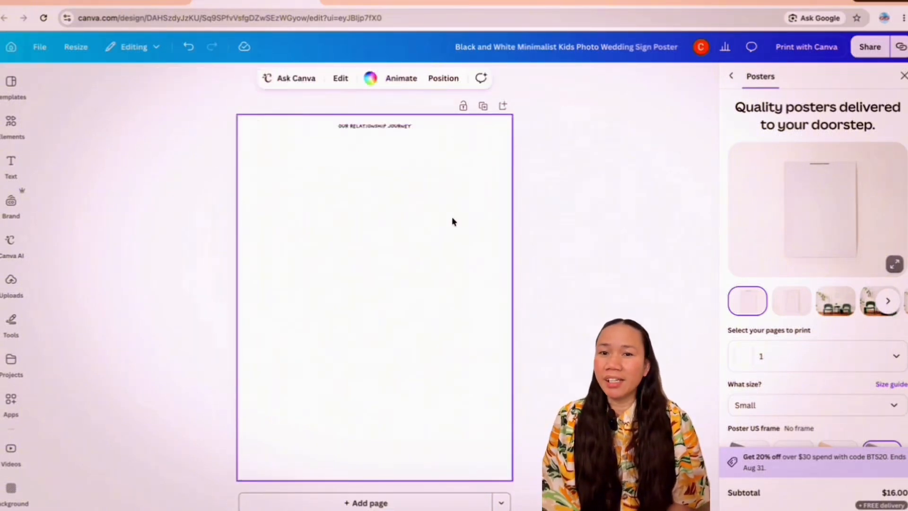
{"action": "left_click", "coordinate": [409, 129]}
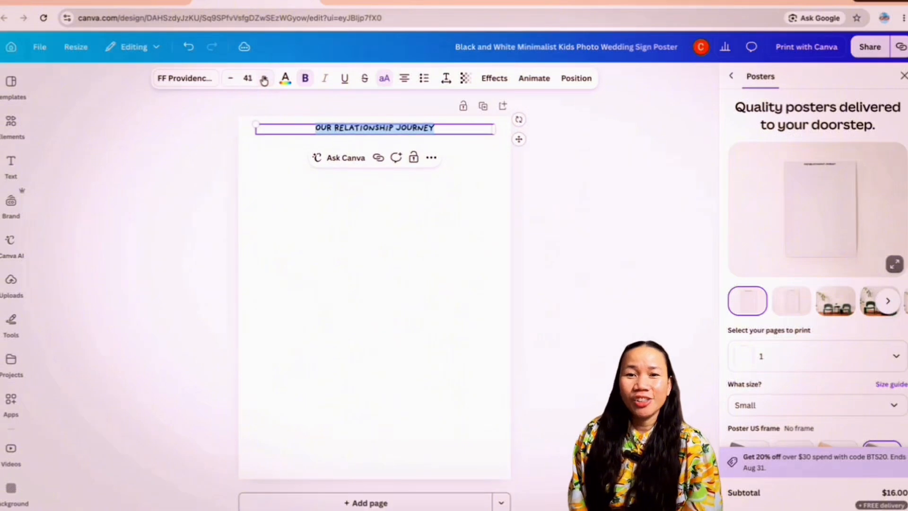
{"action": "left_click", "coordinate": [449, 299]}
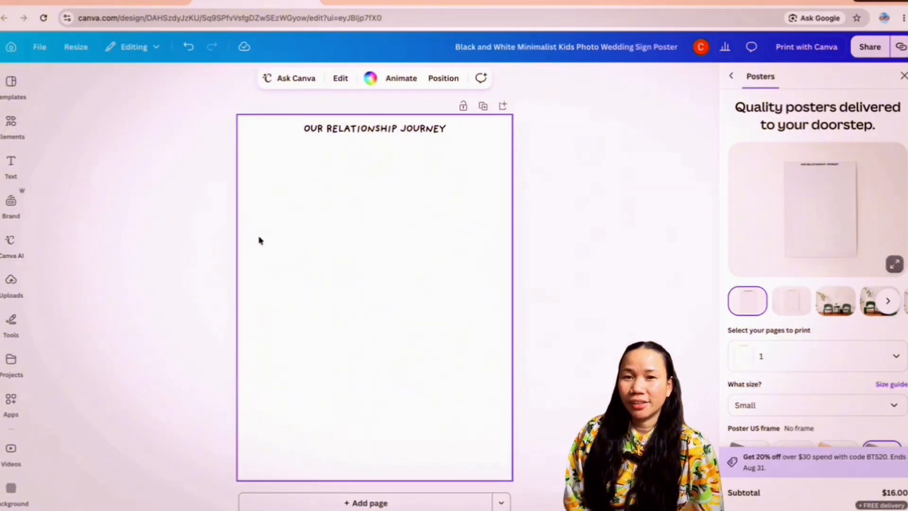
Step: Add the uploaded photo of the couple in front of the mountains and place it just below the heading
{"action": "left_click", "coordinate": [11, 284]}
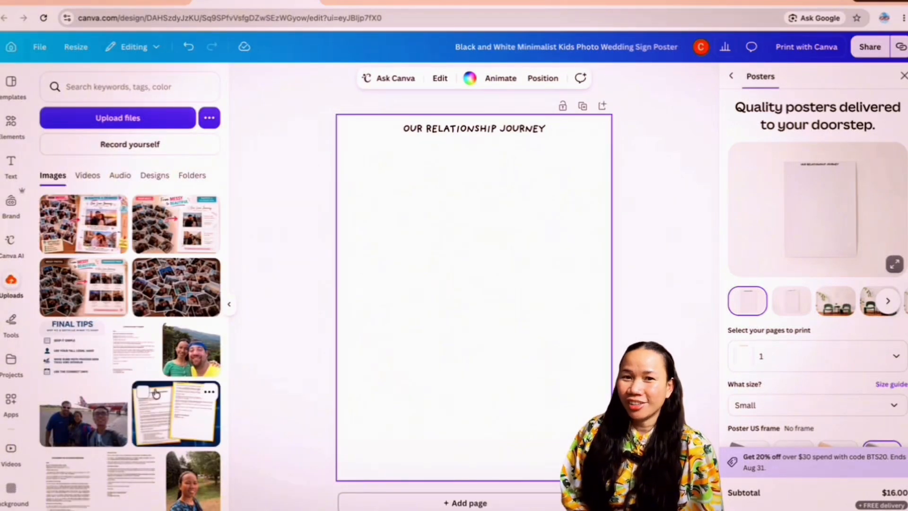
{"action": "scroll", "coordinate": [156, 393], "scroll_direction": "down", "scroll_amount": 3}
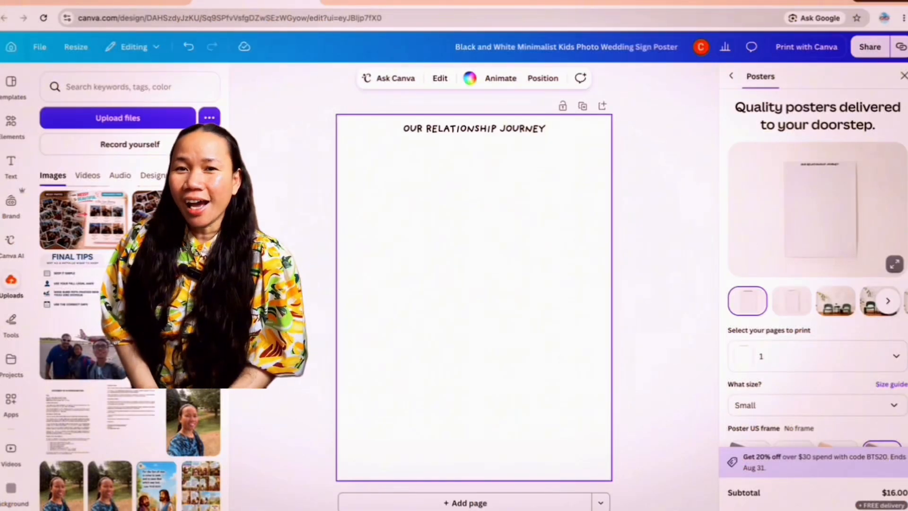
{"action": "left_click_drag", "start_coordinate": [149, 218], "coordinate": [534, 358]}
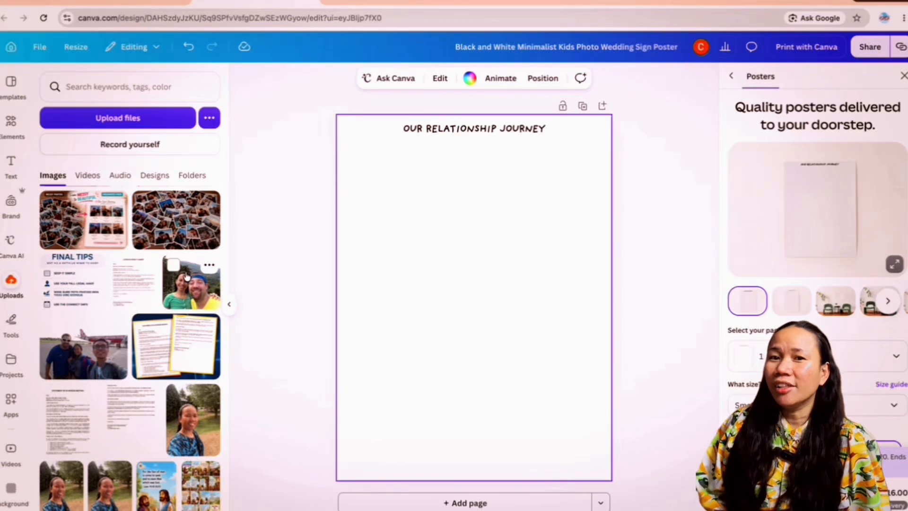
{"action": "left_click", "coordinate": [188, 277]}
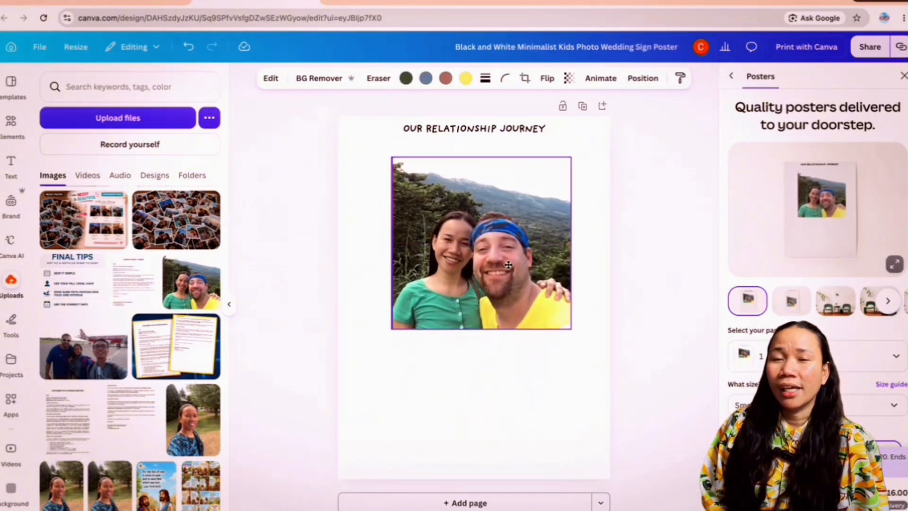
{"action": "left_click_drag", "start_coordinate": [504, 258], "coordinate": [501, 252]}
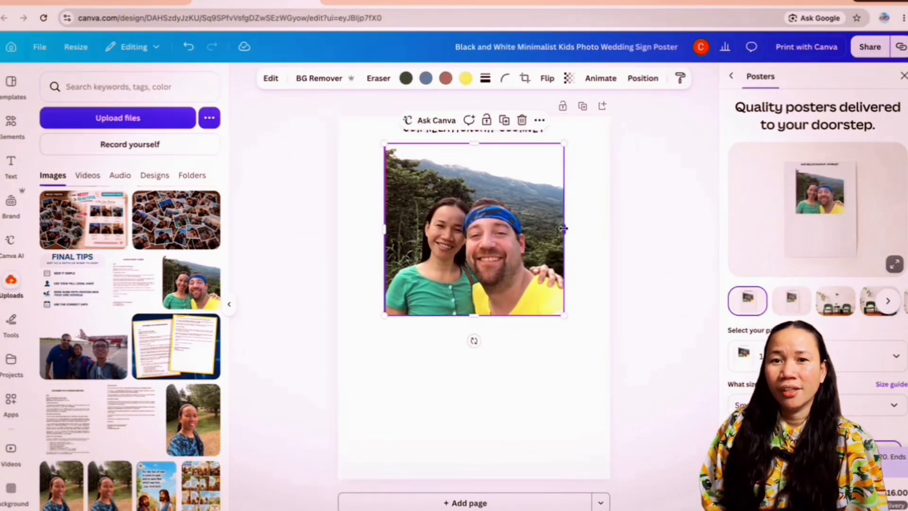
Step: Widen the couple photo on both sides, crop it from its upper edge, and move it up directly beneath the heading
{"action": "left_click_drag", "start_coordinate": [564, 229], "coordinate": [581, 229]}
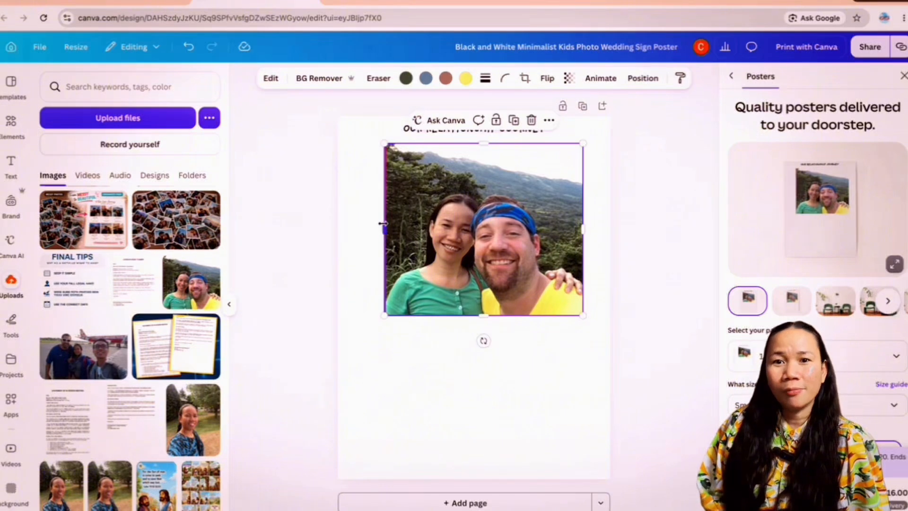
{"action": "left_click_drag", "start_coordinate": [384, 226], "coordinate": [362, 228]}
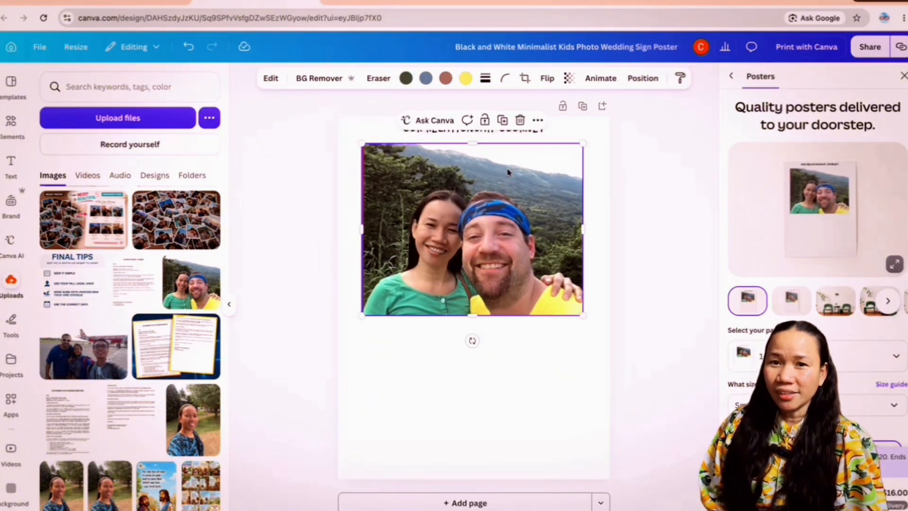
{"action": "left_click_drag", "start_coordinate": [471, 149], "coordinate": [471, 182]}
{"action": "left_click_drag", "start_coordinate": [518, 268], "coordinate": [516, 231]}
{"action": "left_click", "coordinate": [504, 352]}
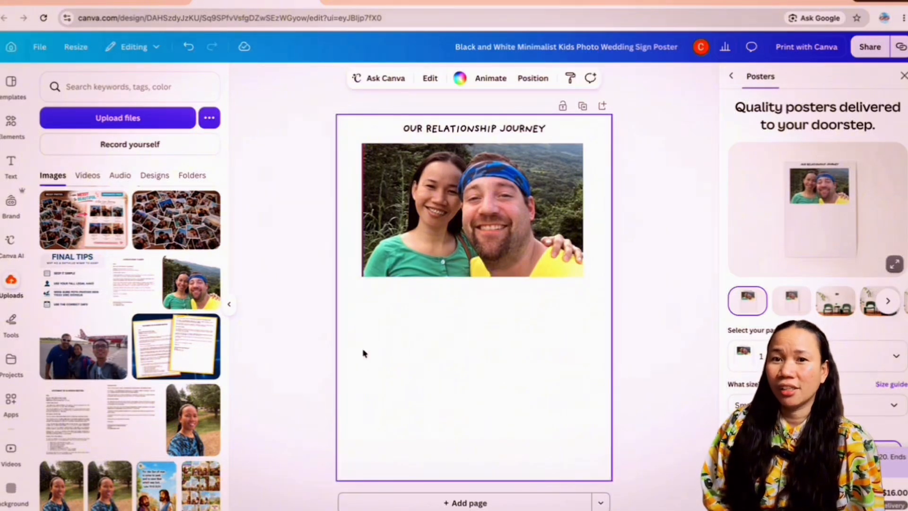
Step: Add the uploaded airport group photo below the couple photo, enlarge it to the same width, and extend its lower edge slightly
{"action": "left_click", "coordinate": [78, 369]}
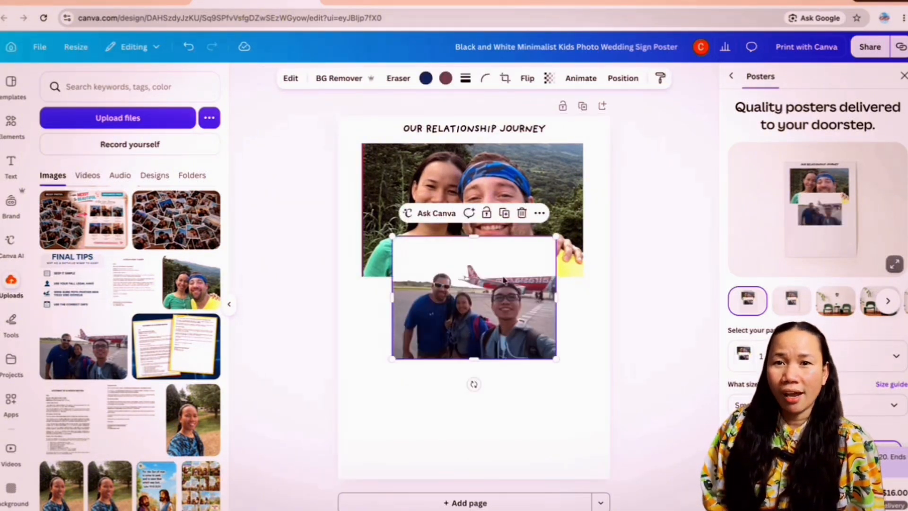
{"action": "left_click_drag", "start_coordinate": [504, 280], "coordinate": [472, 351]}
{"action": "left_click_drag", "start_coordinate": [525, 372], "coordinate": [584, 372]}
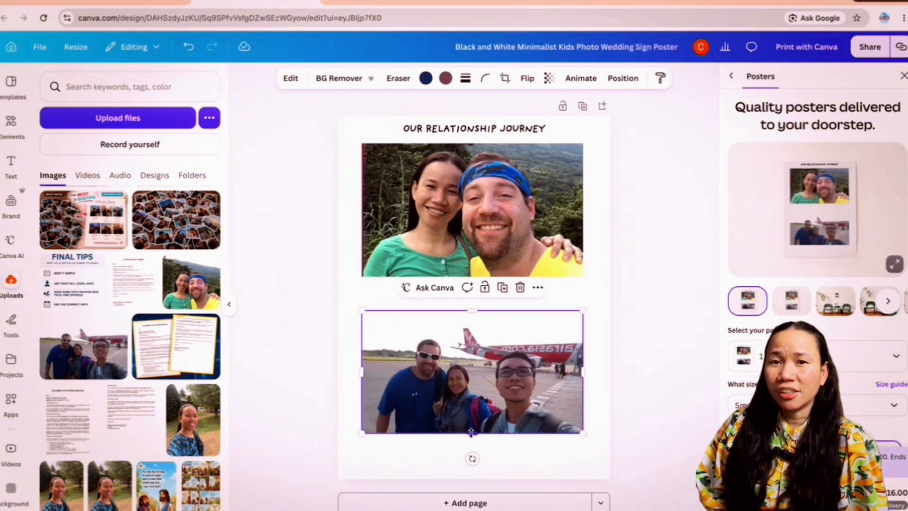
{"action": "left_click_drag", "start_coordinate": [471, 433], "coordinate": [471, 440]}
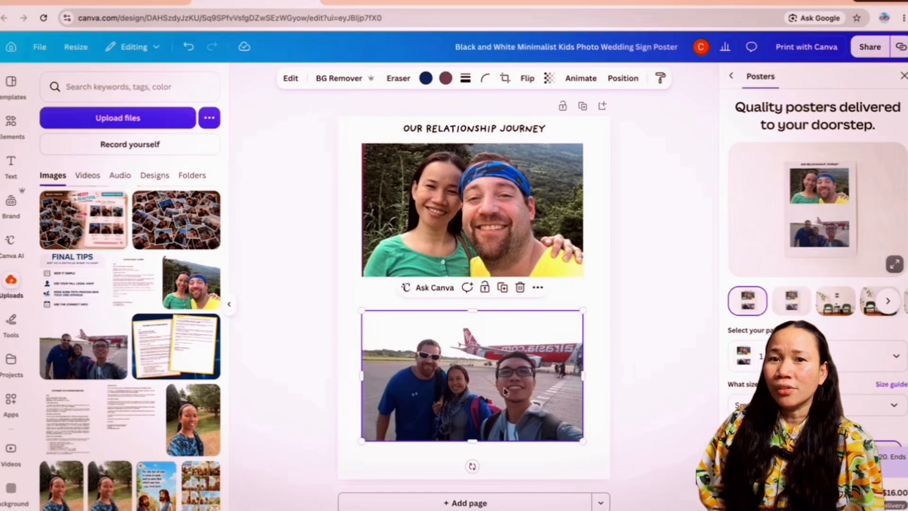
{"action": "left_click_drag", "start_coordinate": [504, 390], "coordinate": [504, 384]}
{"action": "left_click", "coordinate": [602, 202]}
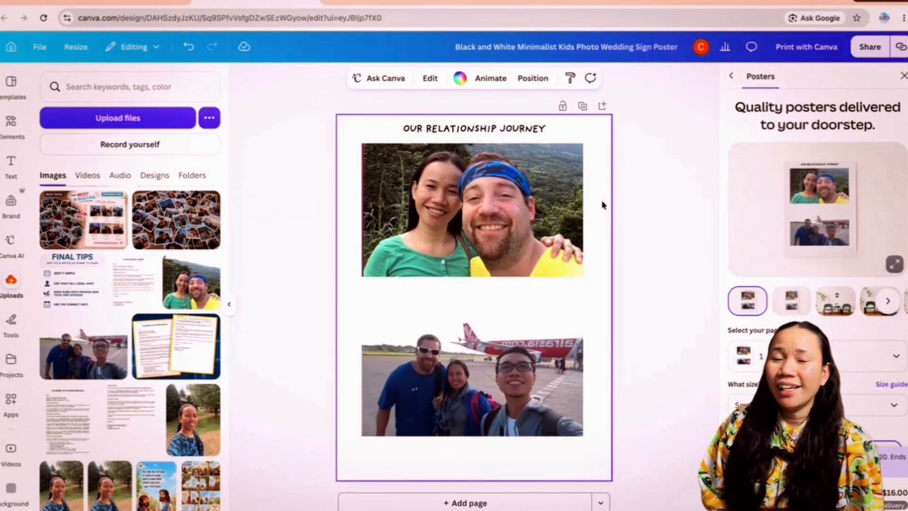
{"action": "left_click", "coordinate": [470, 133]}
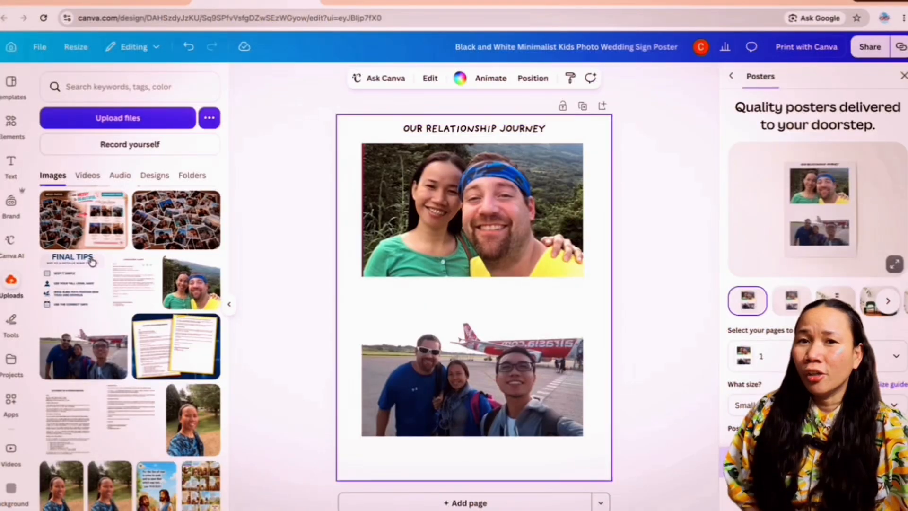
Step: Add a subheading between the two photos and set its font size to 14
{"action": "left_click", "coordinate": [9, 162]}
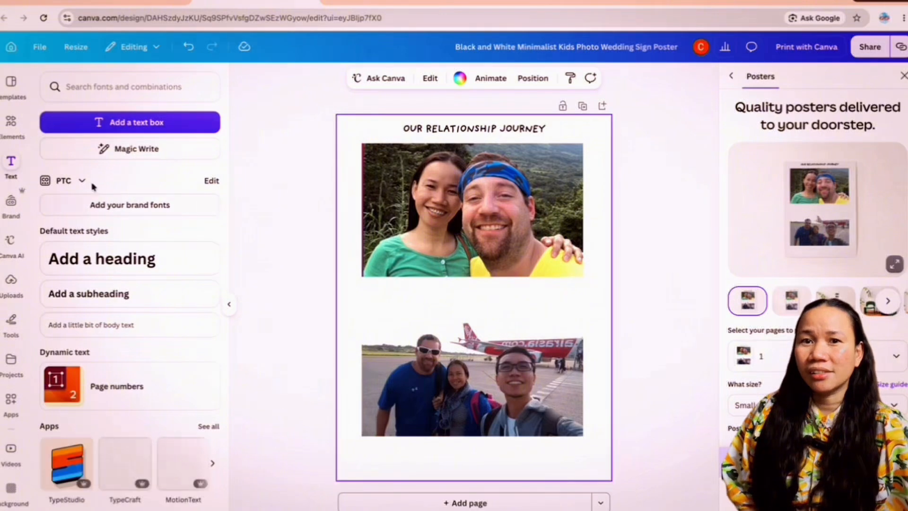
{"action": "left_click", "coordinate": [107, 297]}
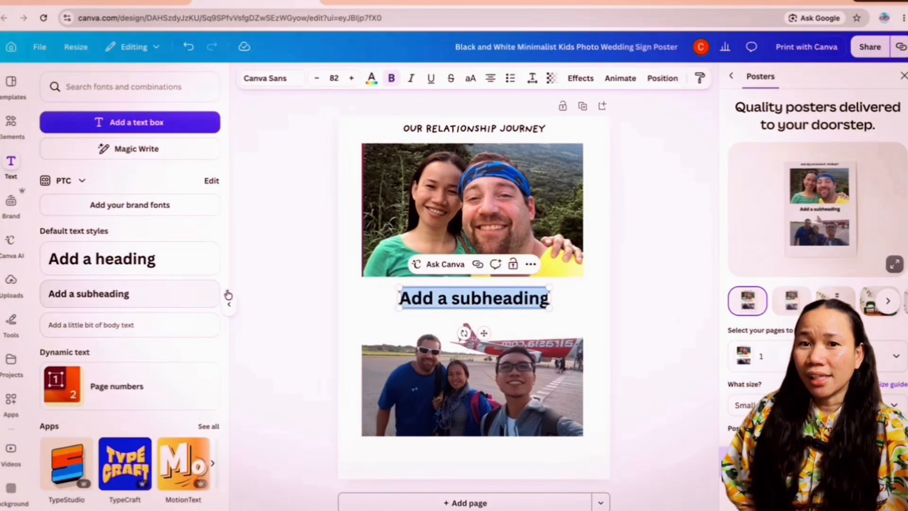
{"action": "left_click", "coordinate": [333, 78]}
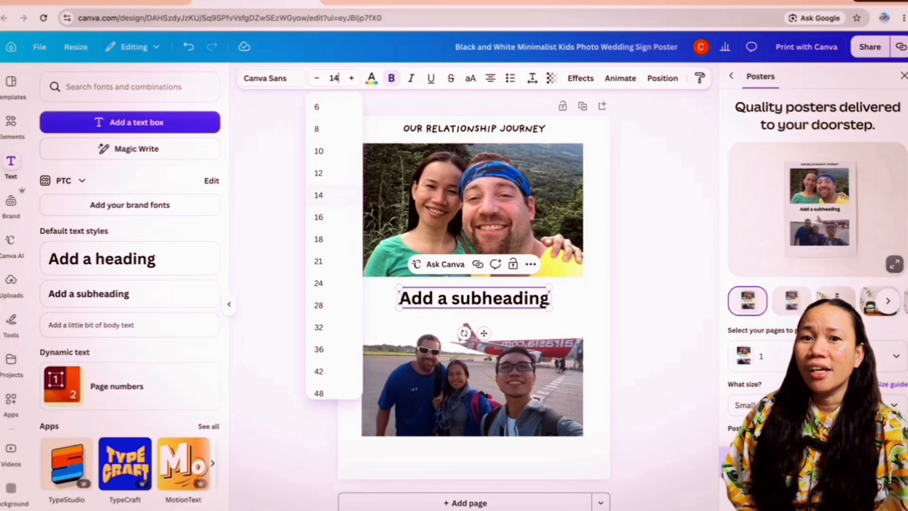
{"action": "type", "text": "14"}
{"action": "key", "text": "Return"}
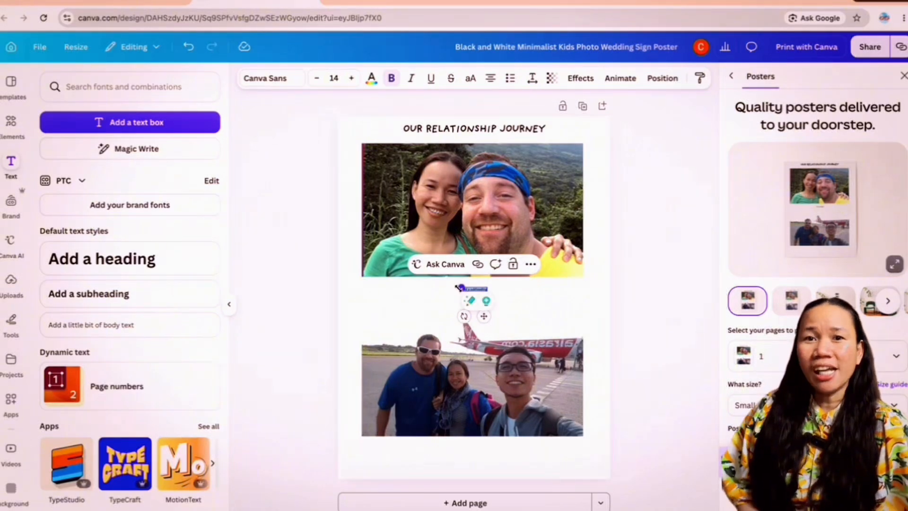
Step: Scale the subheading up to font size 41, widen its text box, and center it beneath the couple photo
{"action": "left_click_drag", "start_coordinate": [458, 286], "coordinate": [410, 281]}
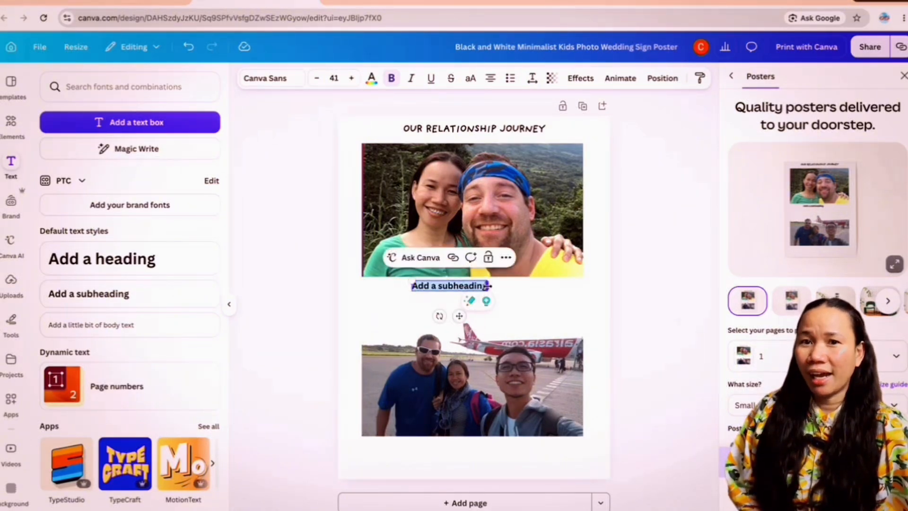
{"action": "left_click_drag", "start_coordinate": [488, 285], "coordinate": [567, 286]}
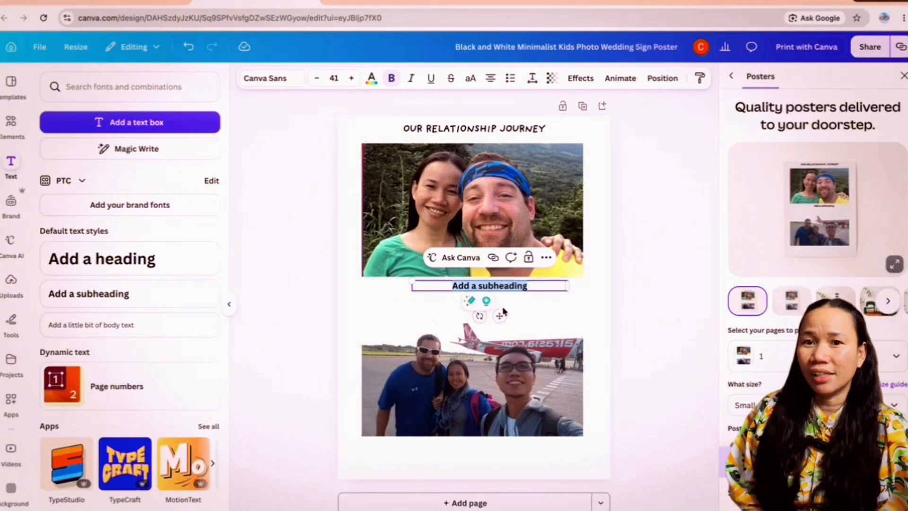
{"action": "left_click_drag", "start_coordinate": [499, 317], "coordinate": [475, 318]}
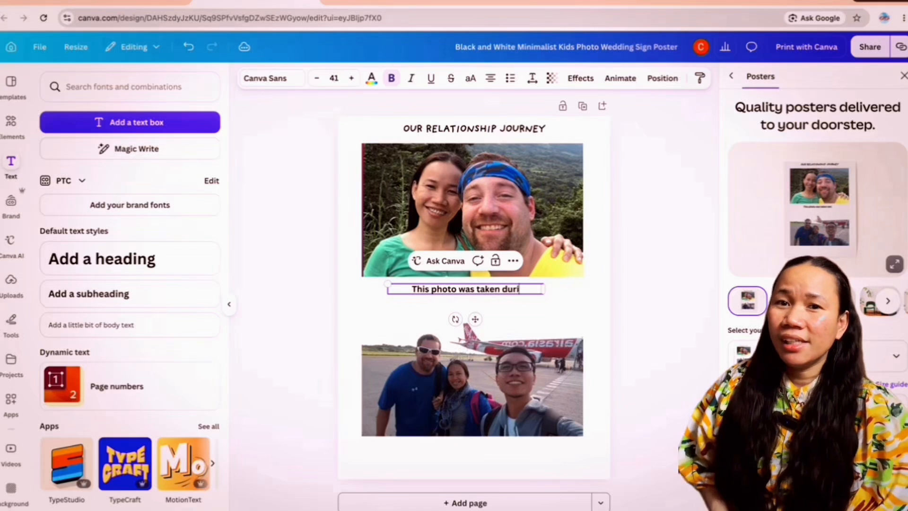
Step: Caption the couple photo "This photo was taken during our visit in Tanay, Rizal on September 19, 2018"
{"action": "type", "text": "our visit"}
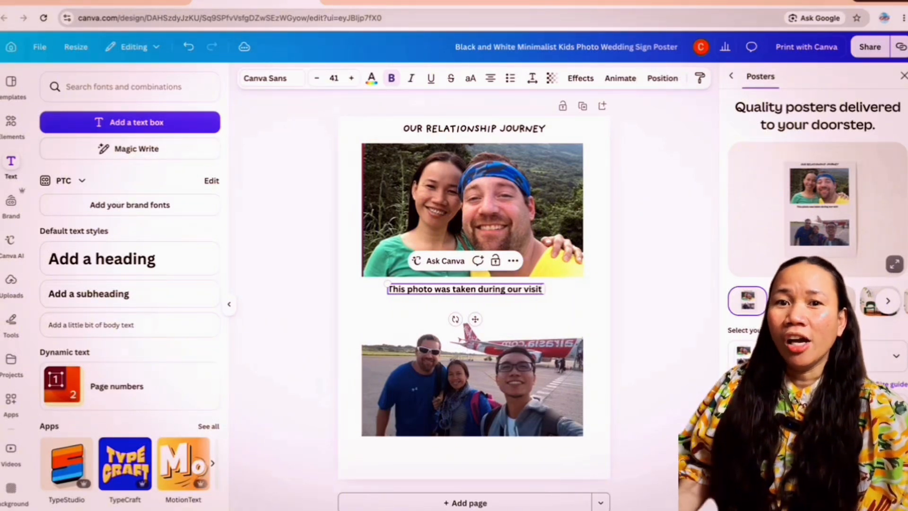
{"action": "key", "text": "Return"}
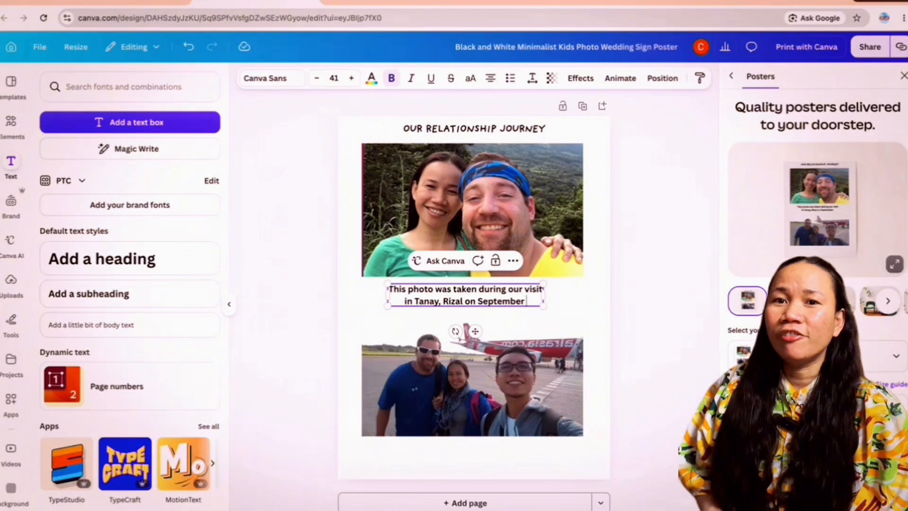
{"action": "type", "text": "19, 202"}
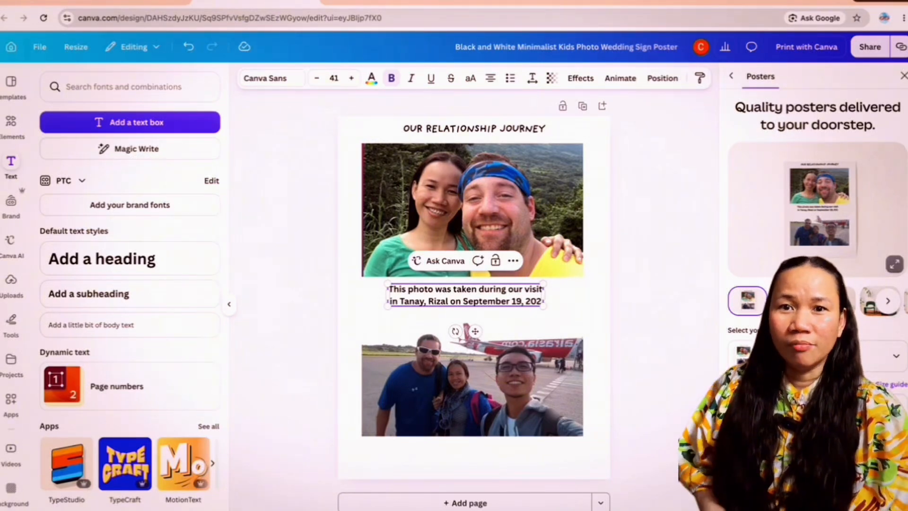
{"action": "key", "text": "BackSpace"}
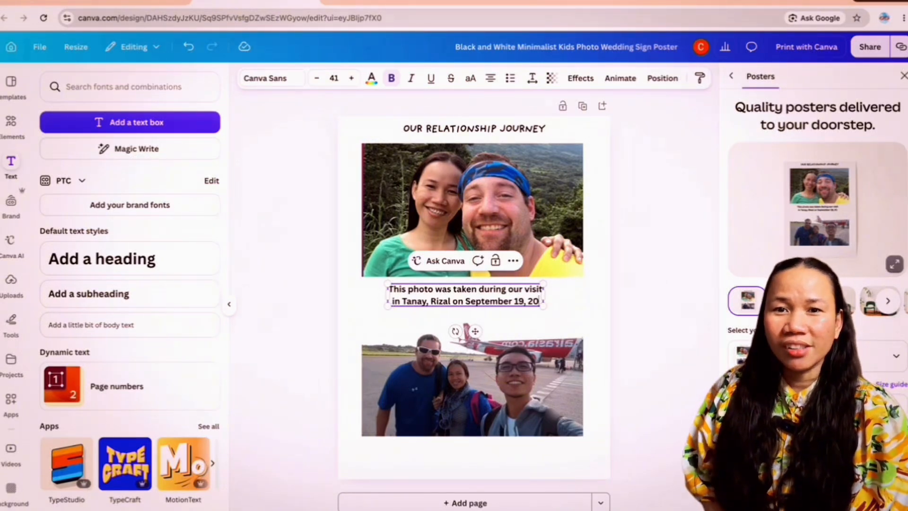
{"action": "type", "text": "18"}
Step: Widen the caption's text box to about the photo's width and reword its ending to "visit to Tanay, Rizal, on September 19, 2018"
{"action": "left_click", "coordinate": [542, 301]}
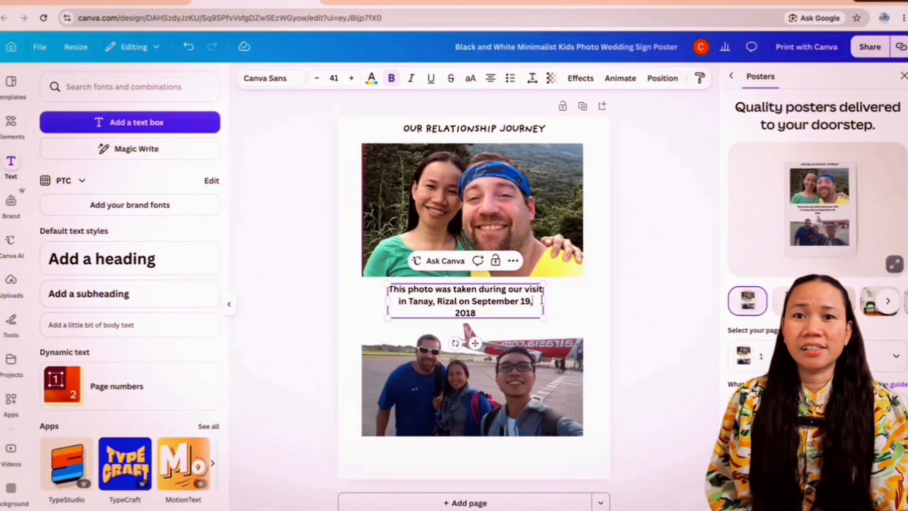
{"action": "left_click_drag", "start_coordinate": [544, 300], "coordinate": [584, 300]}
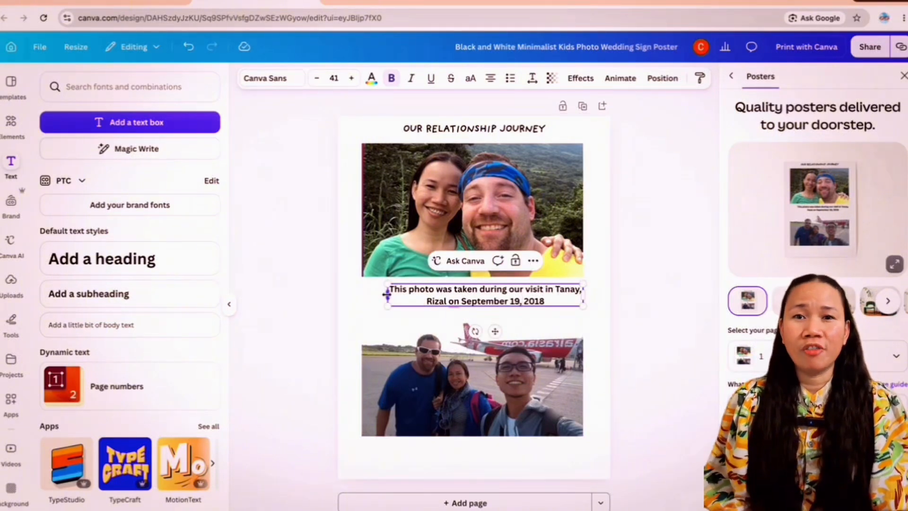
{"action": "left_click_drag", "start_coordinate": [386, 295], "coordinate": [365, 295]}
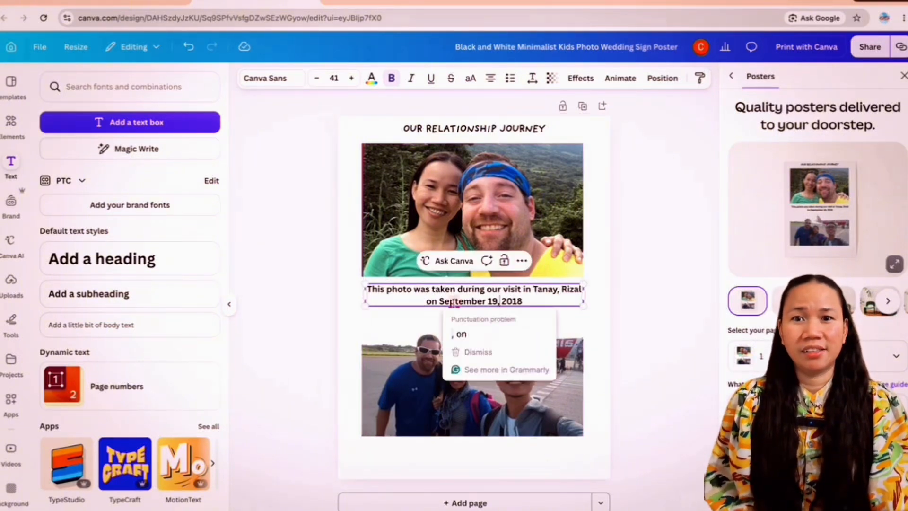
{"action": "left_click", "coordinate": [529, 292]}
{"action": "left_click", "coordinate": [545, 301]}
Step: Change the whole caption's font to Glacial Indifference and its size to 16
{"action": "left_click_drag", "start_coordinate": [544, 301], "coordinate": [376, 289]}
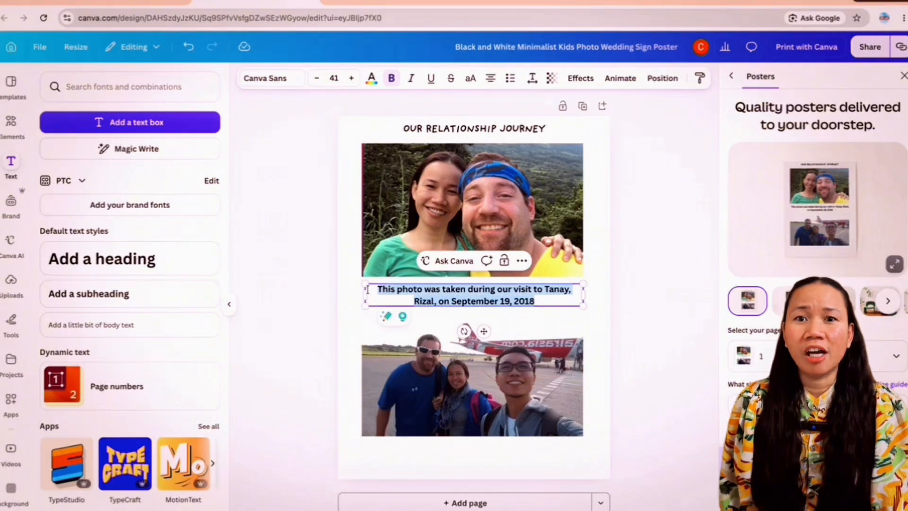
{"action": "left_click", "coordinate": [267, 78]}
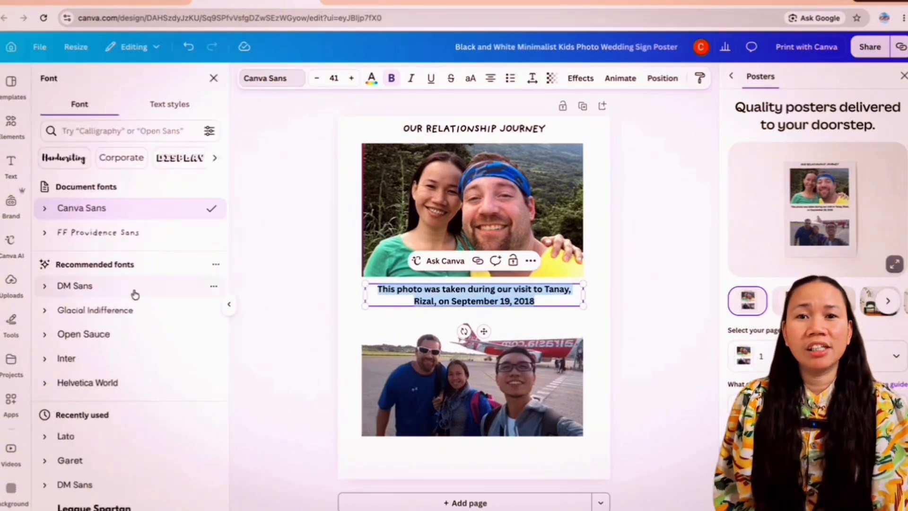
{"action": "left_click", "coordinate": [125, 316]}
{"action": "left_click", "coordinate": [337, 78]}
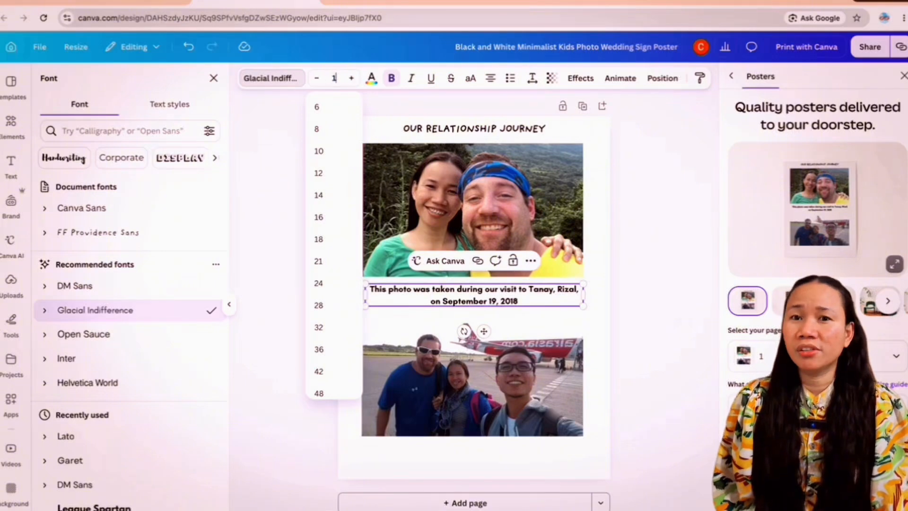
{"action": "left_click", "coordinate": [351, 109]}
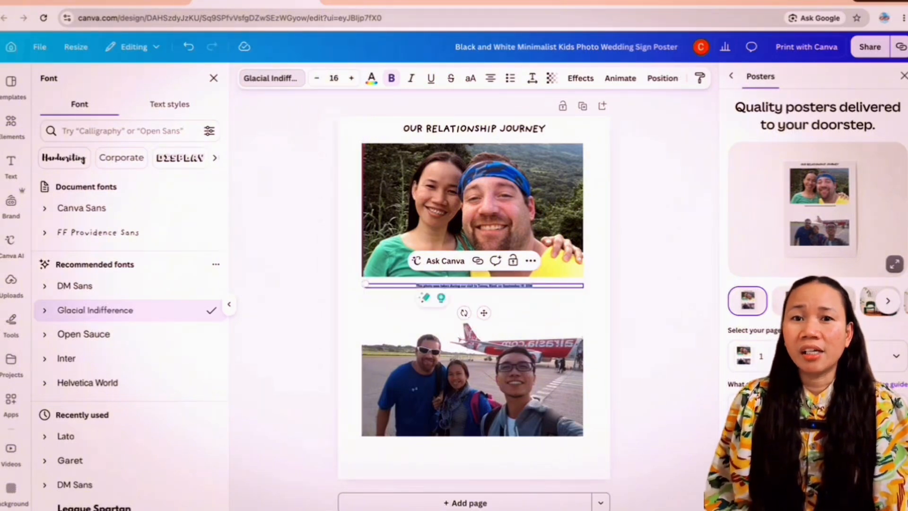
Step: Increase the caption's font size to 20
{"action": "left_click", "coordinate": [534, 326]}
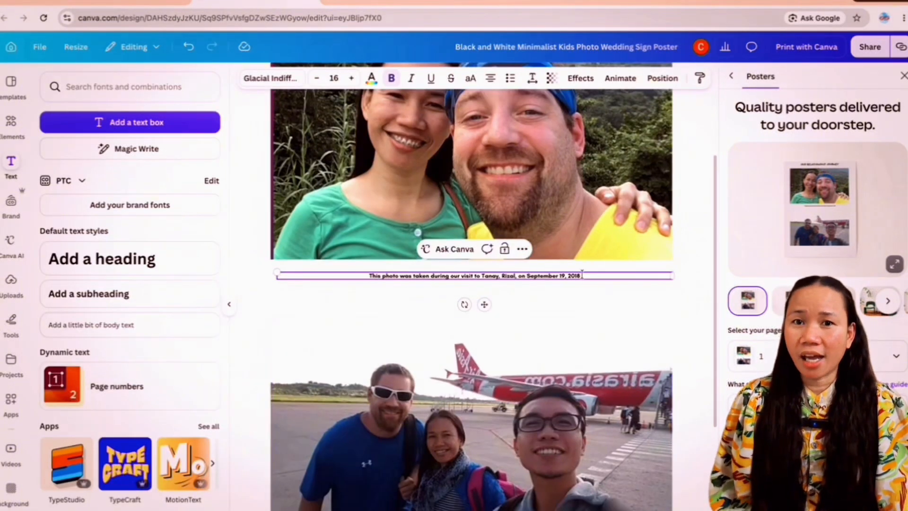
{"action": "left_click", "coordinate": [336, 78]}
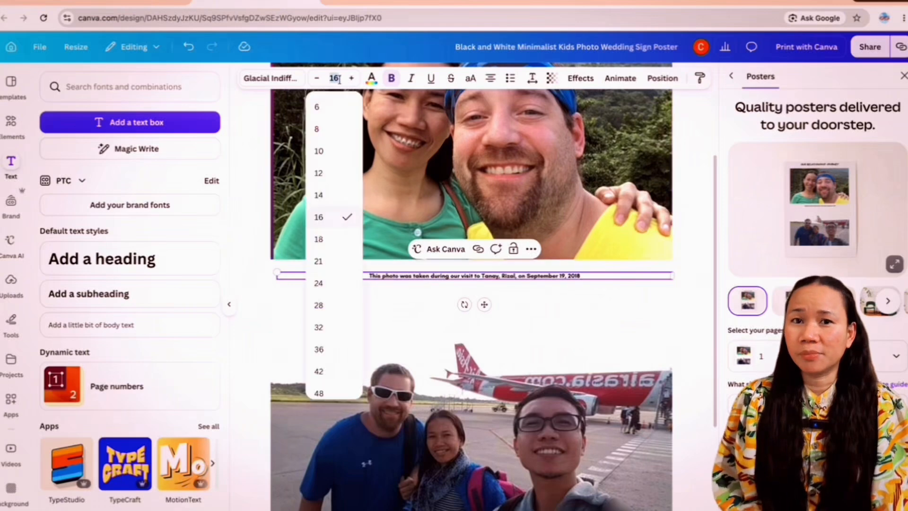
{"action": "type", "text": "20"}
{"action": "key", "text": "Return"}
{"action": "left_click", "coordinate": [554, 330]}
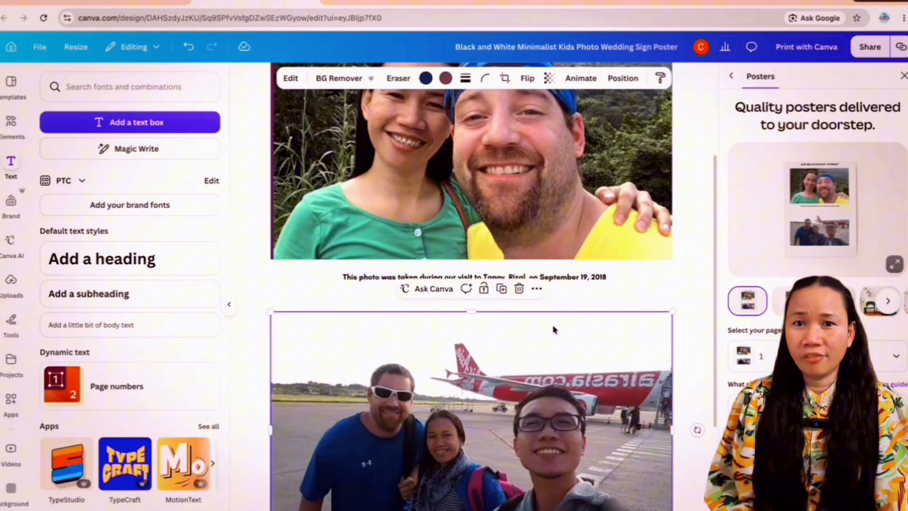
Step: Duplicate the caption, place the copy directly beneath the airport photo, and close the poster printing options
{"action": "left_click", "coordinate": [601, 278]}
{"action": "left_click", "coordinate": [504, 248]}
{"action": "scroll", "coordinate": [504, 250], "scroll_direction": "down", "scroll_amount": 2}
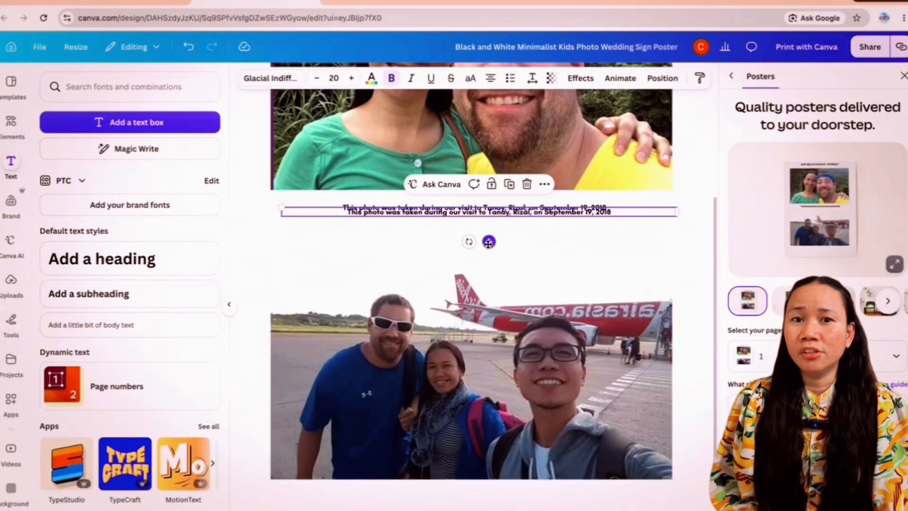
{"action": "left_click_drag", "start_coordinate": [488, 241], "coordinate": [488, 510]}
{"action": "left_click", "coordinate": [903, 76]}
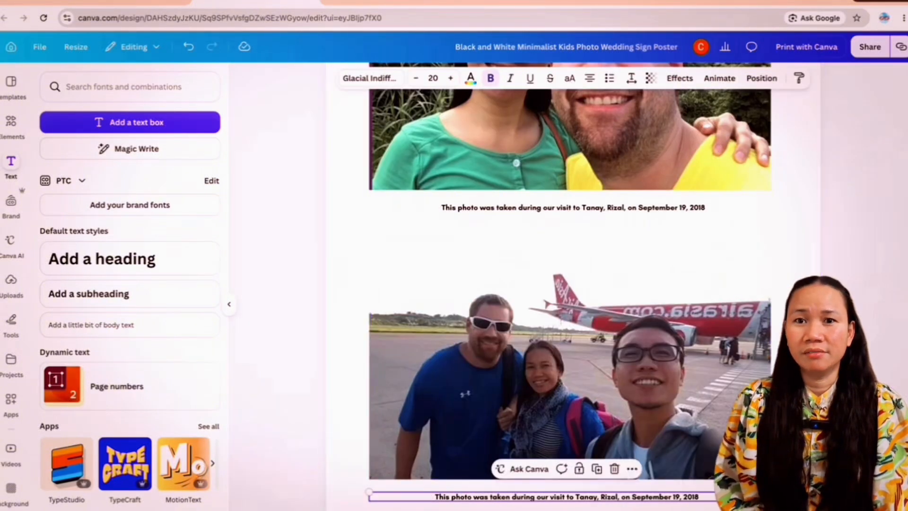
{"action": "scroll", "coordinate": [568, 283], "scroll_direction": "down", "scroll_amount": 1}
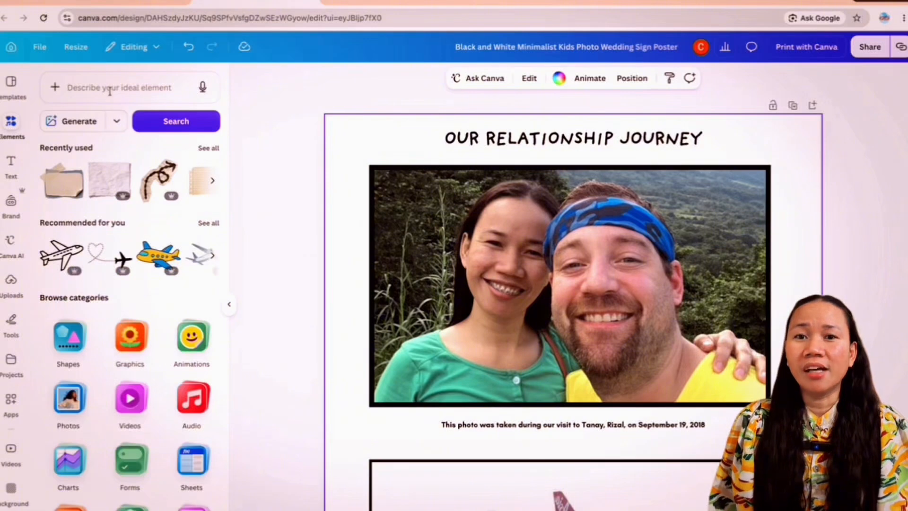
Step: Search the design elements for "flower design"
{"action": "left_click", "coordinate": [109, 90]}
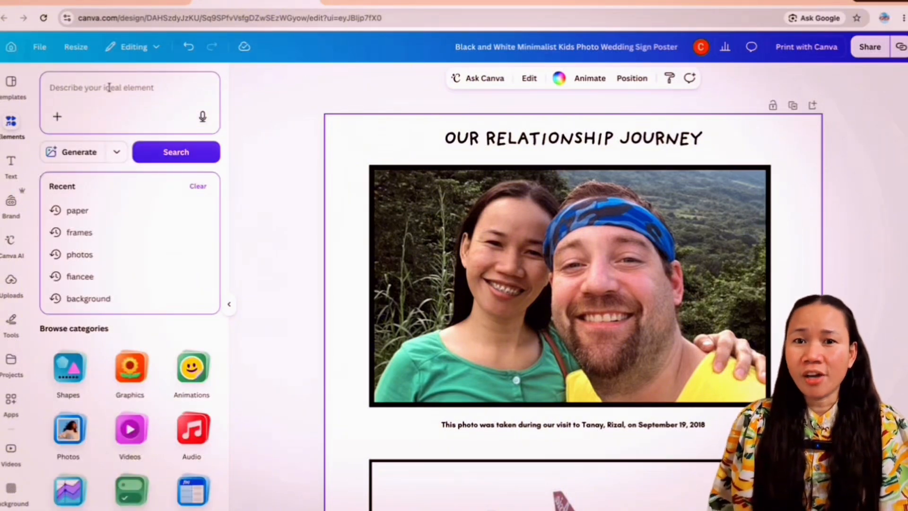
{"action": "type", "text": "design"}
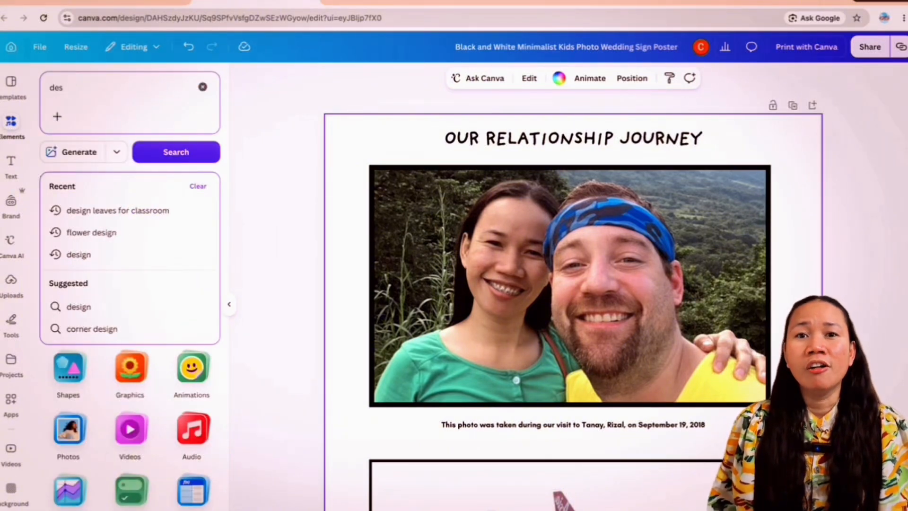
{"action": "key", "text": "BackSpace"}
{"action": "key", "text": "BackSpace"}
{"action": "key", "text": "BackSpace"}
{"action": "type", "text": "floer"}
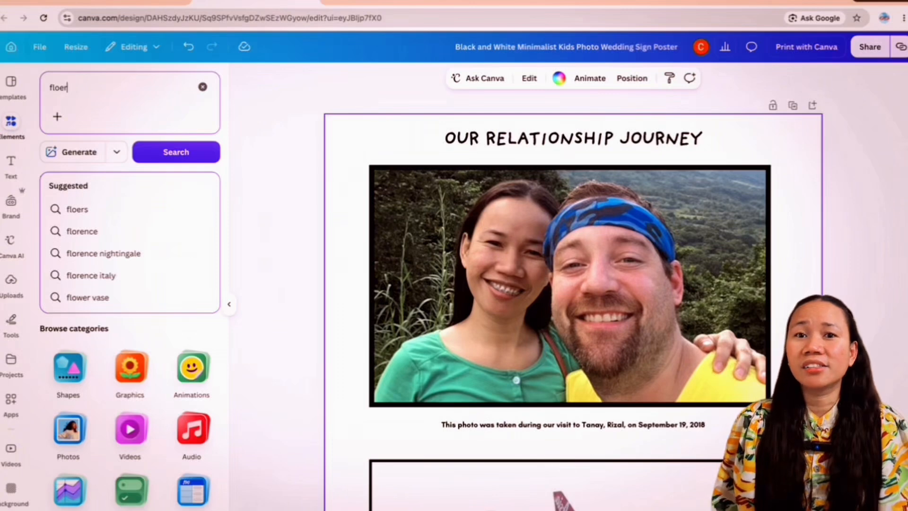
{"action": "key", "text": "BackSpace"}
{"action": "key", "text": "BackSpace"}
{"action": "type", "text": "wer design"}
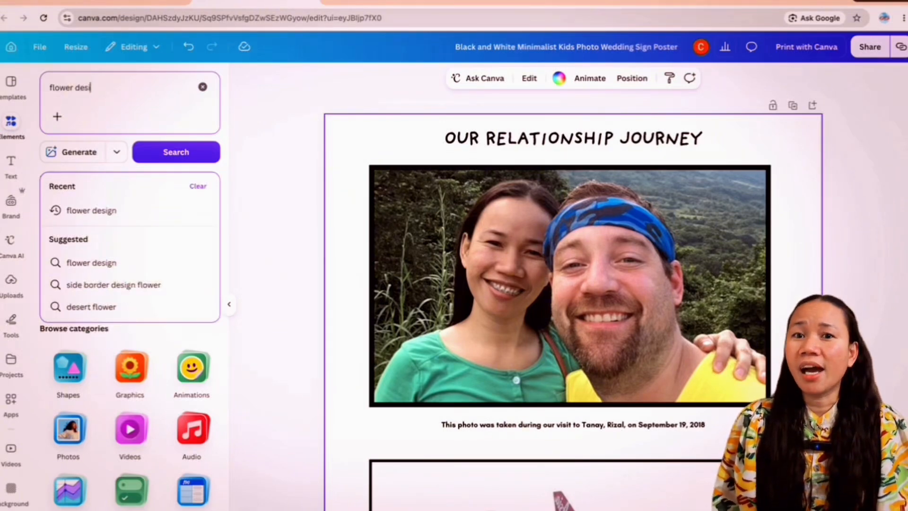
{"action": "key", "text": "Return"}
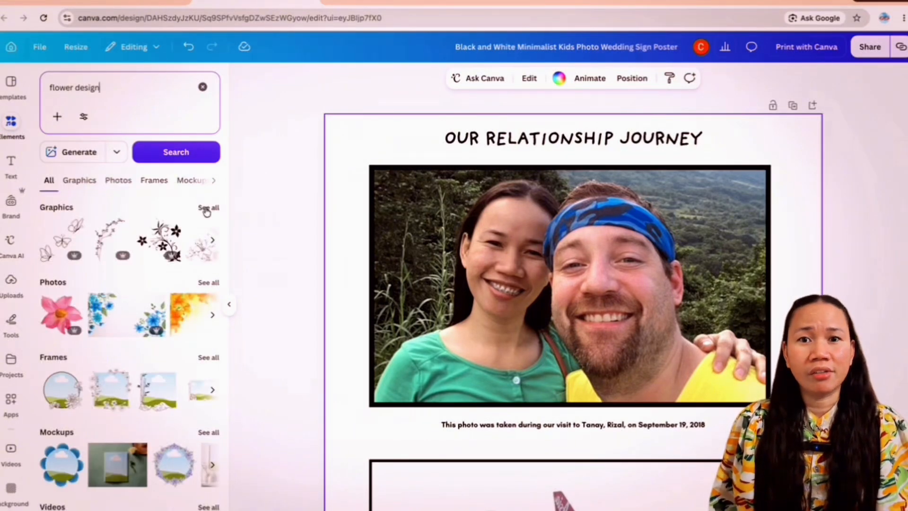
Step: Browse all flower design graphics and add the one with three red and pink flowers to the poster
{"action": "left_click", "coordinate": [207, 209]}
{"action": "scroll", "coordinate": [141, 293], "scroll_direction": "down", "scroll_amount": 3}
{"action": "left_click", "coordinate": [125, 269]}
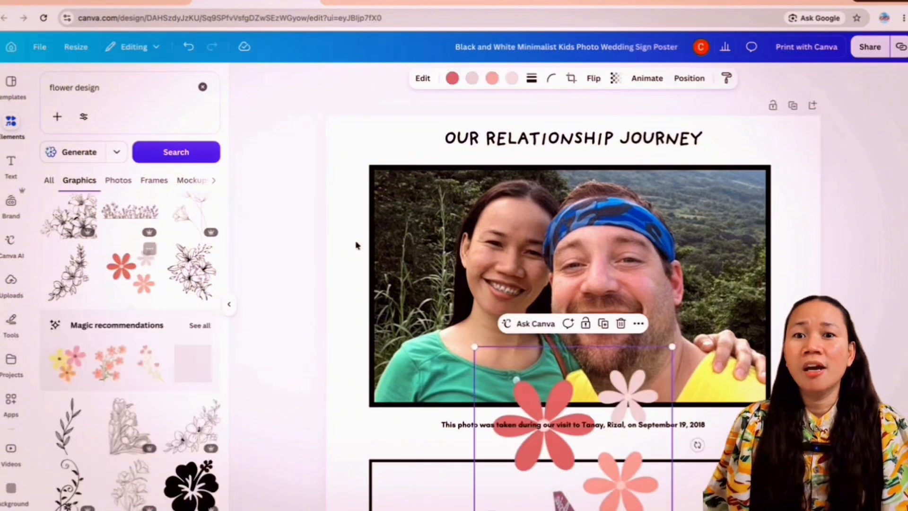
Step: Shrink the flower graphic and place it along the left edge of the first photo
{"action": "left_click_drag", "start_coordinate": [544, 416], "coordinate": [379, 254]}
{"action": "left_click_drag", "start_coordinate": [508, 186], "coordinate": [387, 309]}
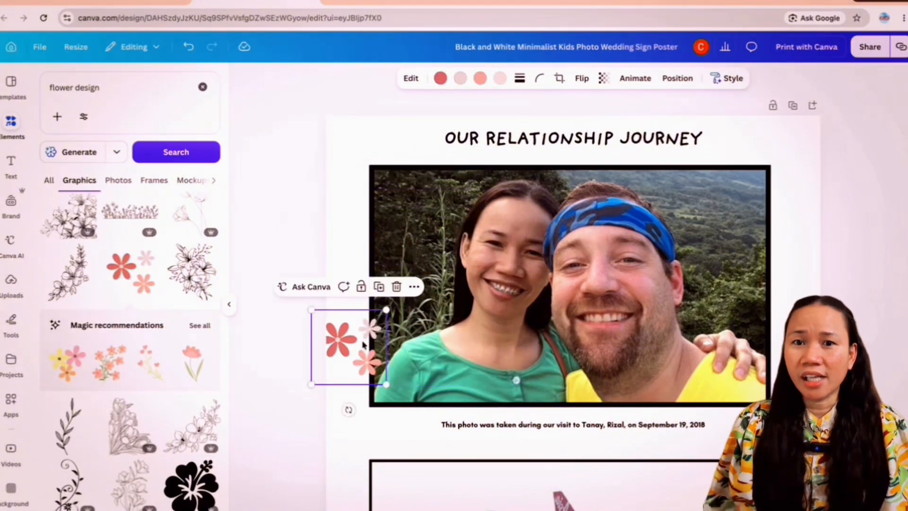
{"action": "left_click_drag", "start_coordinate": [363, 344], "coordinate": [374, 315]}
{"action": "scroll", "coordinate": [373, 264], "scroll_direction": "down", "scroll_amount": 4}
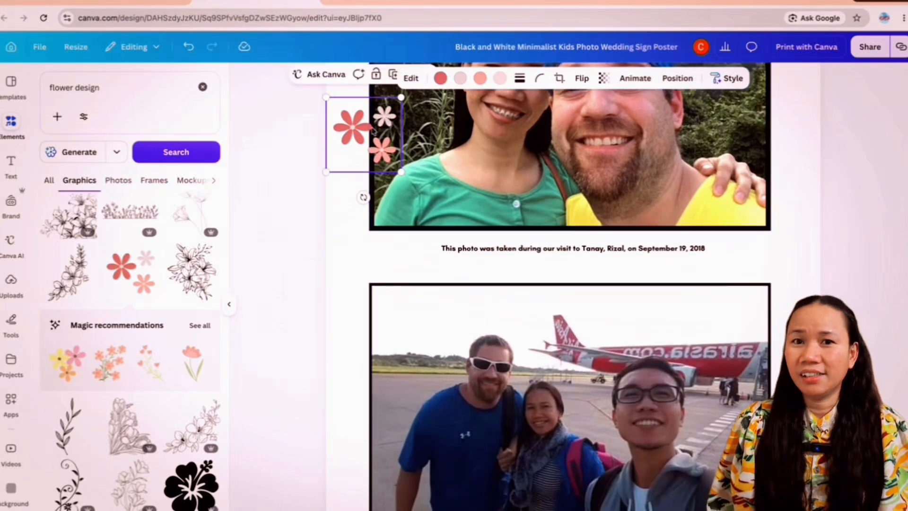
Step: Duplicate the flower graphic and place the copy on the upper-left corner of the airport photo
{"action": "left_click", "coordinate": [391, 314]}
{"action": "scroll", "coordinate": [391, 312], "scroll_direction": "up", "scroll_amount": 3}
{"action": "left_click", "coordinate": [369, 263]}
{"action": "key", "text": "ctrl+d"}
{"action": "scroll", "coordinate": [368, 264], "scroll_direction": "down", "scroll_amount": 3}
{"action": "left_click_drag", "start_coordinate": [368, 127], "coordinate": [368, 285]}
Step: Make another copy of the flowers and place it on the lower-left corner of the airport photo
{"action": "scroll", "coordinate": [368, 283], "scroll_direction": "down", "scroll_amount": 3}
{"action": "left_click", "coordinate": [394, 118]}
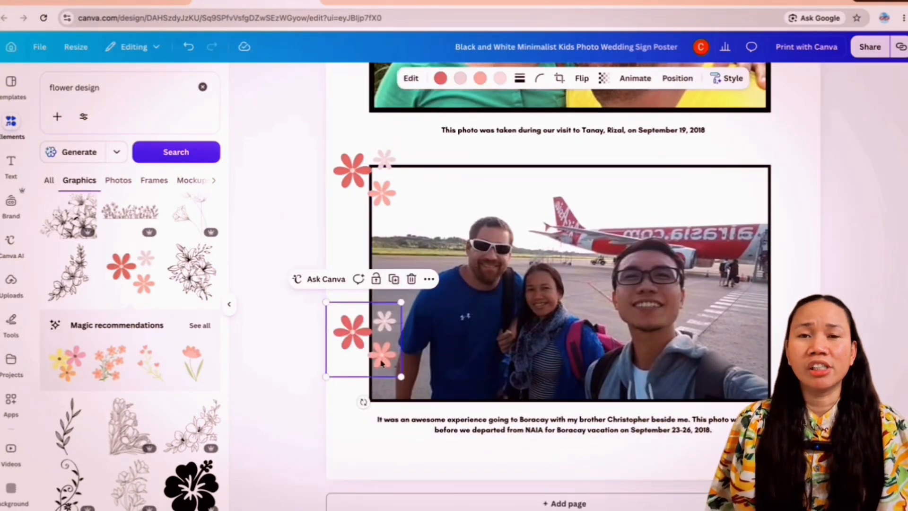
{"action": "left_click_drag", "start_coordinate": [379, 358], "coordinate": [373, 404]}
{"action": "left_click", "coordinate": [356, 441]}
{"action": "scroll", "coordinate": [359, 378], "scroll_direction": "up", "scroll_amount": 6}
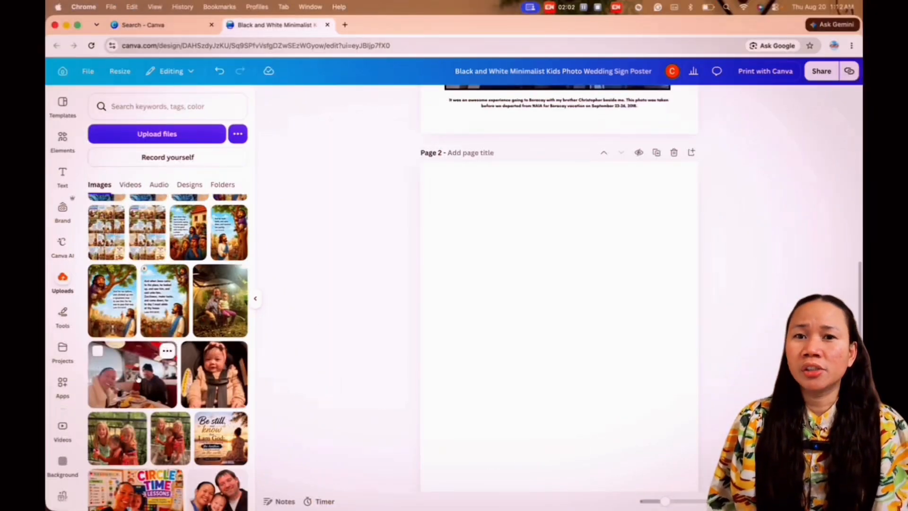
Step: Add the diner photo to page 2, widen it near the top of the page, and crop its upper edge
{"action": "left_click", "coordinate": [138, 378]}
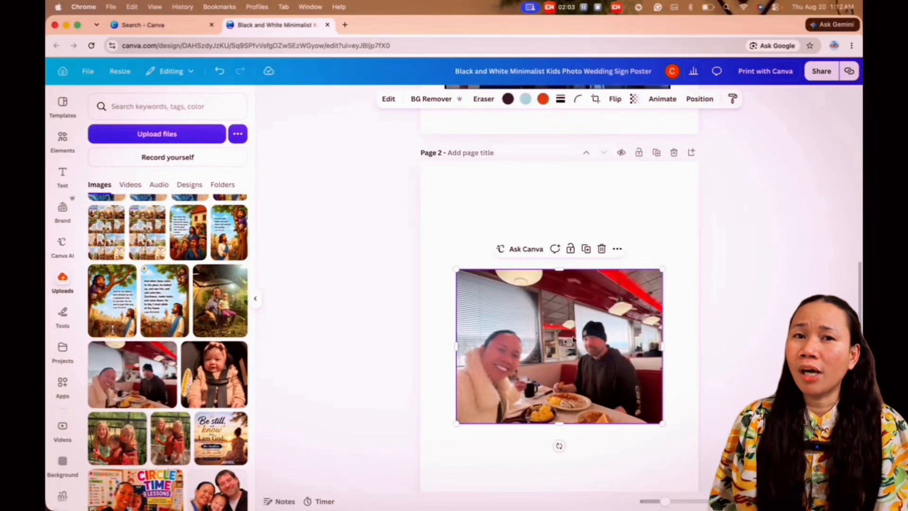
{"action": "left_click_drag", "start_coordinate": [567, 334], "coordinate": [564, 256]}
{"action": "mouse_move", "coordinate": [652, 266]}
{"action": "left_mouse_down"}
{"action": "mouse_move", "coordinate": [679, 266]}
{"action": "mouse_move", "coordinate": [669, 266]}
{"action": "left_mouse_up"}
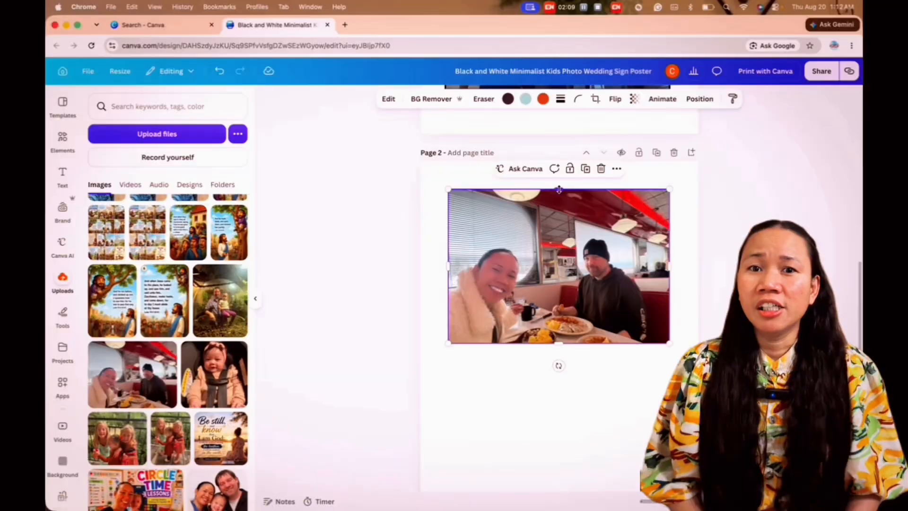
{"action": "left_click_drag", "start_coordinate": [559, 189], "coordinate": [559, 212]}
{"action": "left_click_drag", "start_coordinate": [581, 275], "coordinate": [581, 252]}
Step: Add the family portrait with the baby beneath the diner photo, match its width, and trim its bottom edge
{"action": "scroll", "coordinate": [233, 327], "scroll_direction": "down", "scroll_amount": 5}
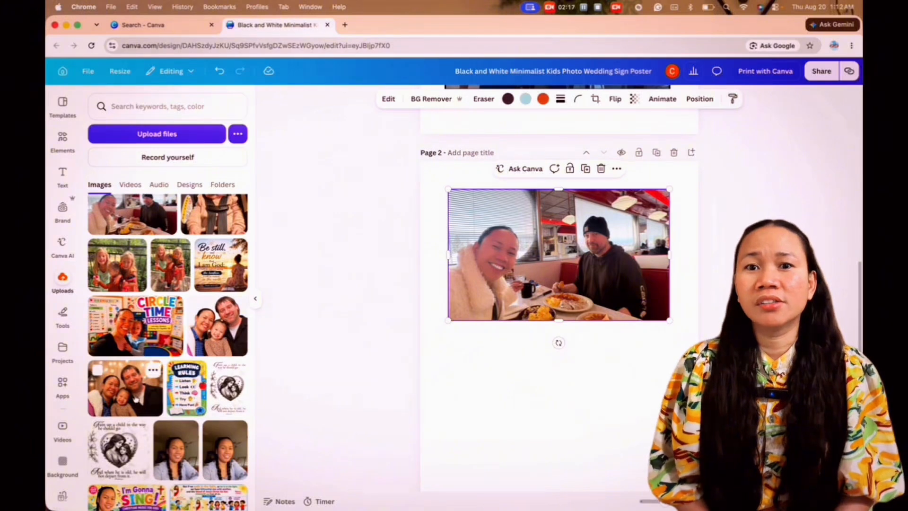
{"action": "left_click", "coordinate": [129, 395]}
{"action": "left_click_drag", "start_coordinate": [584, 350], "coordinate": [584, 424]}
{"action": "scroll", "coordinate": [584, 425], "scroll_direction": "down", "scroll_amount": 1}
{"action": "scroll", "coordinate": [581, 392], "scroll_direction": "down", "scroll_amount": 2}
{"action": "mouse_move", "coordinate": [576, 355]}
{"action": "left_mouse_down"}
{"action": "mouse_move", "coordinate": [564, 356]}
{"action": "mouse_move", "coordinate": [573, 357]}
{"action": "left_mouse_up"}
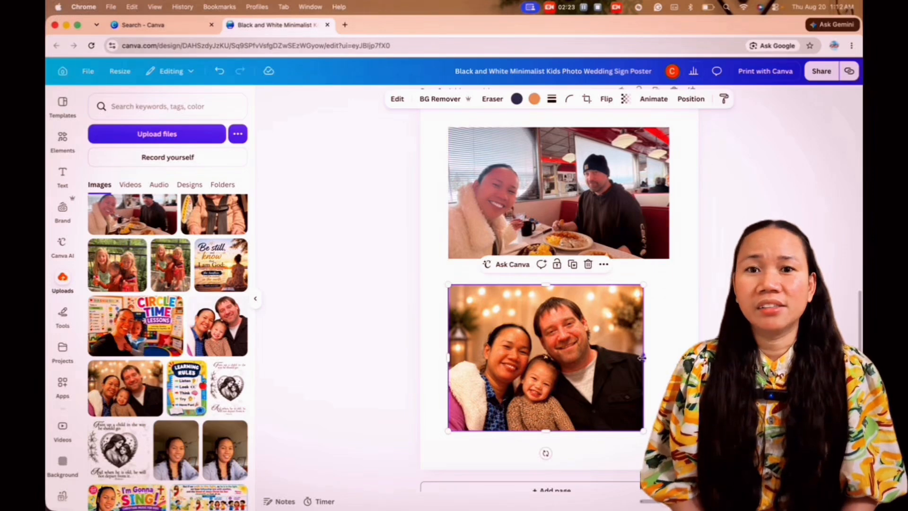
{"action": "left_click_drag", "start_coordinate": [642, 358], "coordinate": [670, 358]}
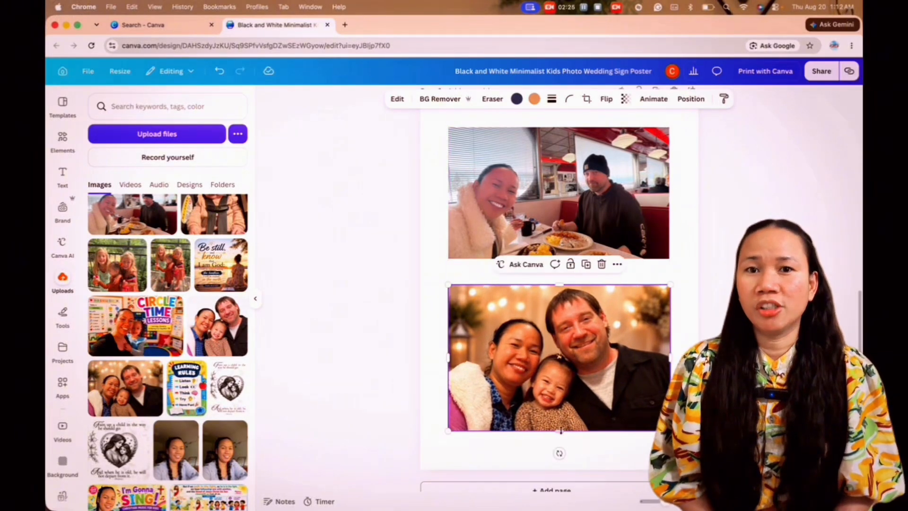
{"action": "left_click_drag", "start_coordinate": [559, 430], "coordinate": [559, 420]}
Step: Duplicate the airport photo's caption and move the copy onto page 2
{"action": "left_click", "coordinate": [599, 236]}
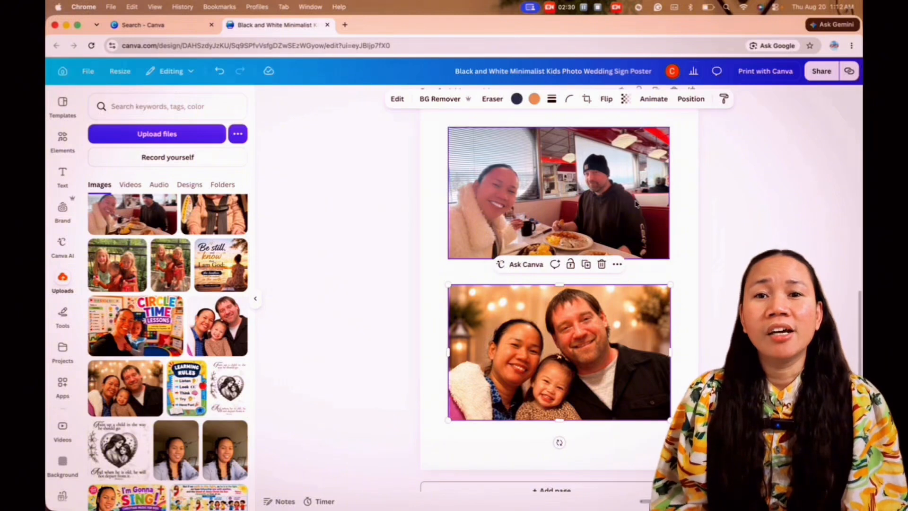
{"action": "scroll", "coordinate": [636, 203], "scroll_direction": "up", "scroll_amount": 5}
{"action": "left_click", "coordinate": [592, 250]}
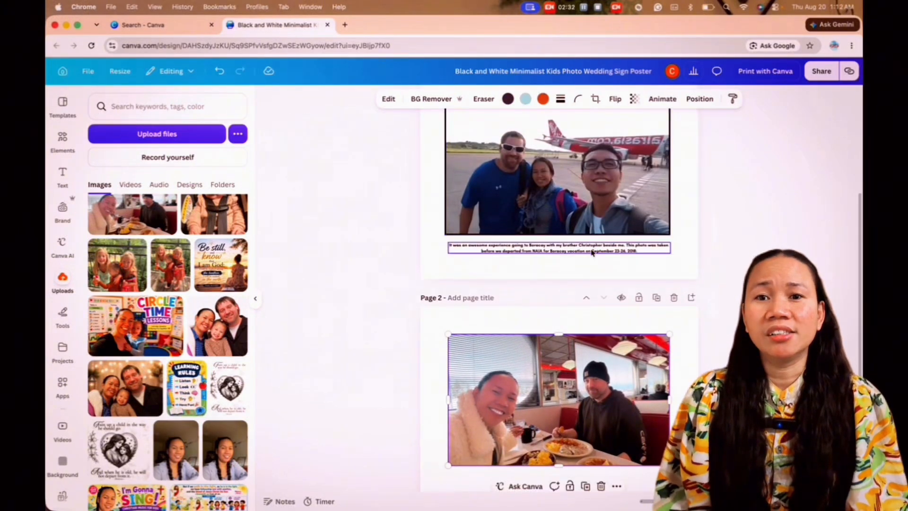
{"action": "left_click", "coordinate": [586, 222]}
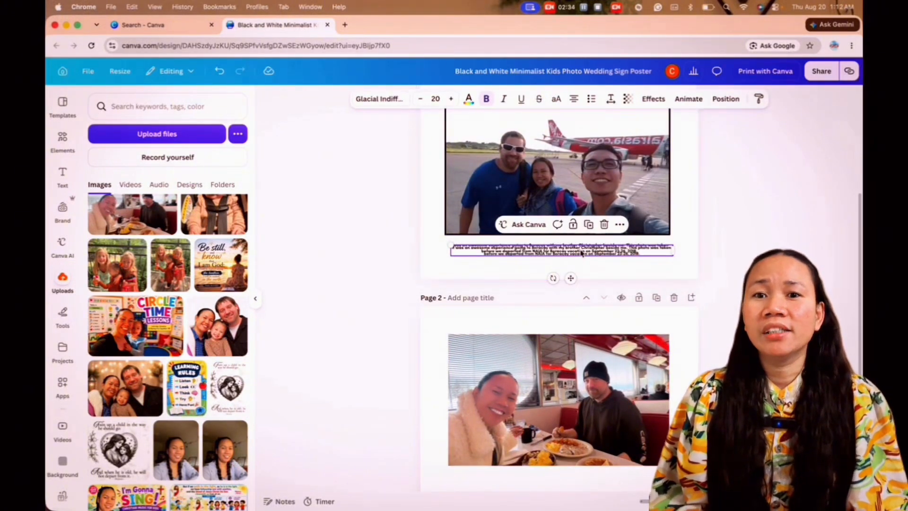
{"action": "left_click_drag", "start_coordinate": [582, 253], "coordinate": [578, 420]}
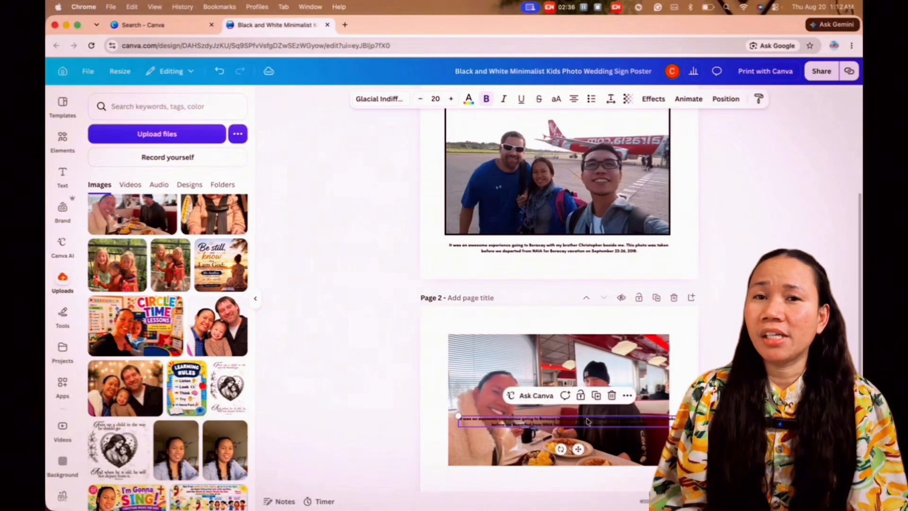
Step: Position one caption copy beneath the diner photo and another beneath the family portrait
{"action": "scroll", "coordinate": [578, 420], "scroll_direction": "down", "scroll_amount": 2}
{"action": "left_click_drag", "start_coordinate": [576, 324], "coordinate": [572, 381]}
{"action": "scroll", "coordinate": [572, 381], "scroll_direction": "down", "scroll_amount": 2}
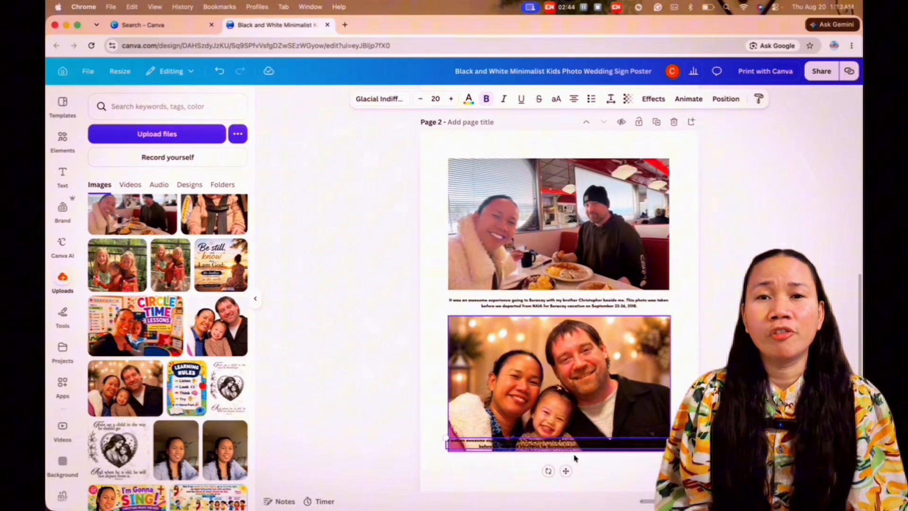
{"action": "scroll", "coordinate": [574, 458], "scroll_direction": "down", "scroll_amount": 2}
{"action": "left_click_drag", "start_coordinate": [574, 398], "coordinate": [575, 421]}
Step: Replace the diner photo's caption with "Our first date together, with lots of love, took on April 12, 2019"
{"action": "triple_click", "coordinate": [635, 259]}
{"action": "type", "text": "Our first date together a"}
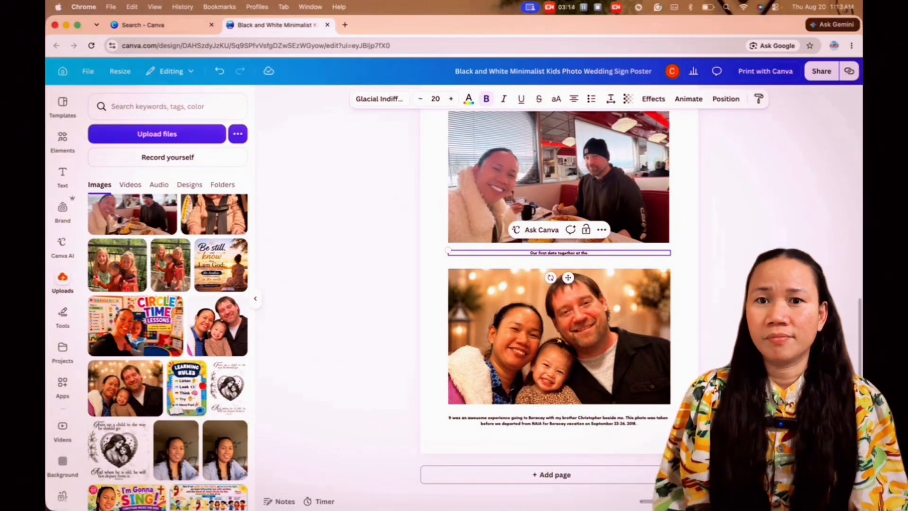
{"action": "scroll", "coordinate": [559, 278], "scroll_direction": "up", "scroll_amount": 4}
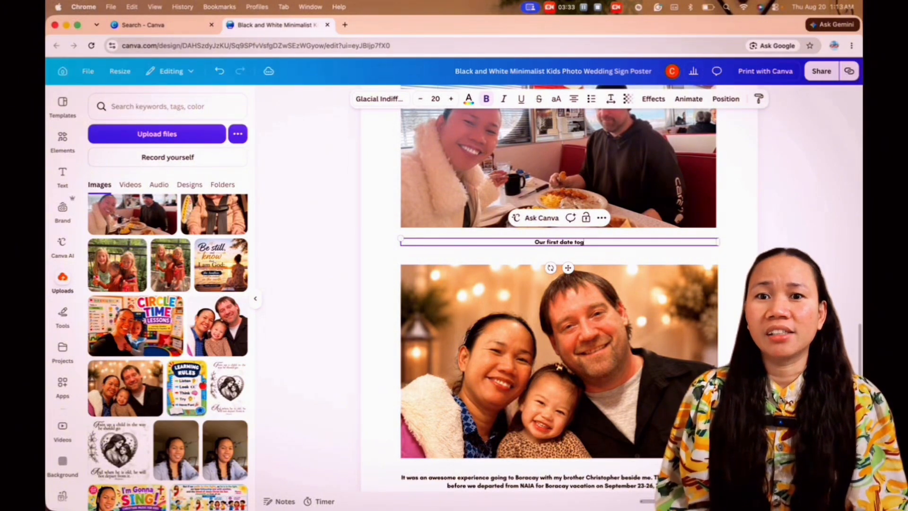
{"action": "type", "text": "with lots of love, took on April 12, 2019"}
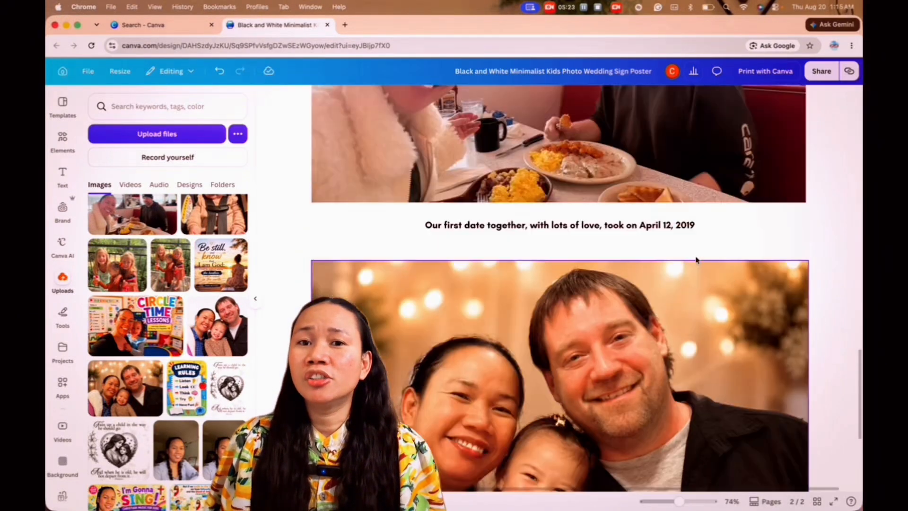
Step: Give the family portrait a solid black border with a stroke weight of 21
{"action": "scroll", "coordinate": [693, 234], "scroll_direction": "up", "scroll_amount": 5}
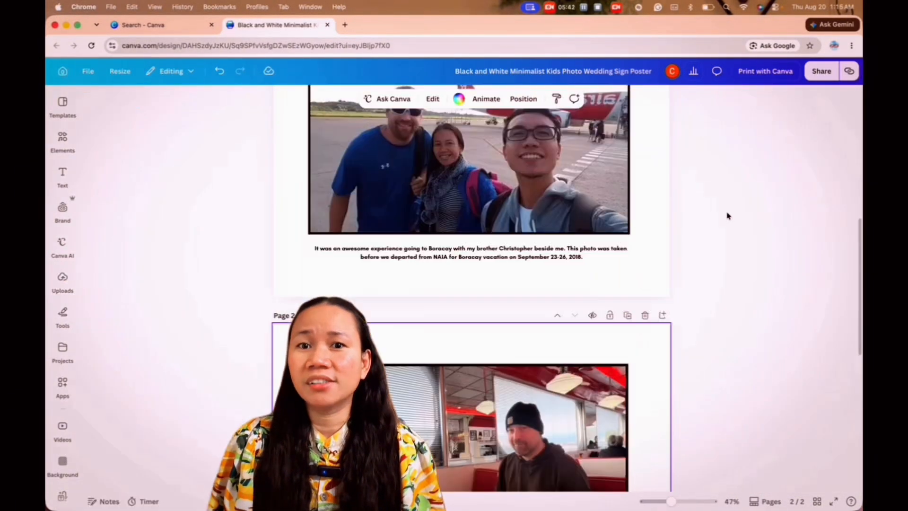
{"action": "scroll", "coordinate": [725, 212], "scroll_direction": "up", "scroll_amount": 3}
{"action": "scroll", "coordinate": [707, 225], "scroll_direction": "down", "scroll_amount": 5}
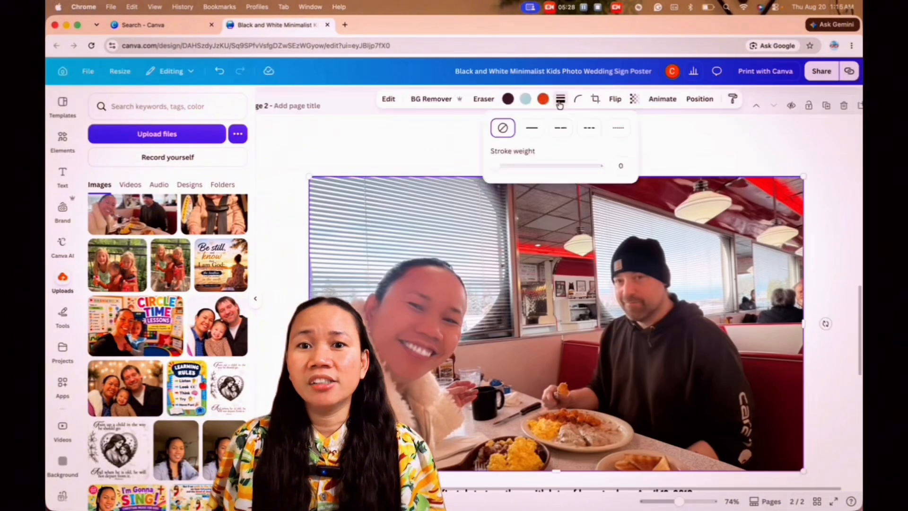
{"action": "left_click", "coordinate": [523, 127]}
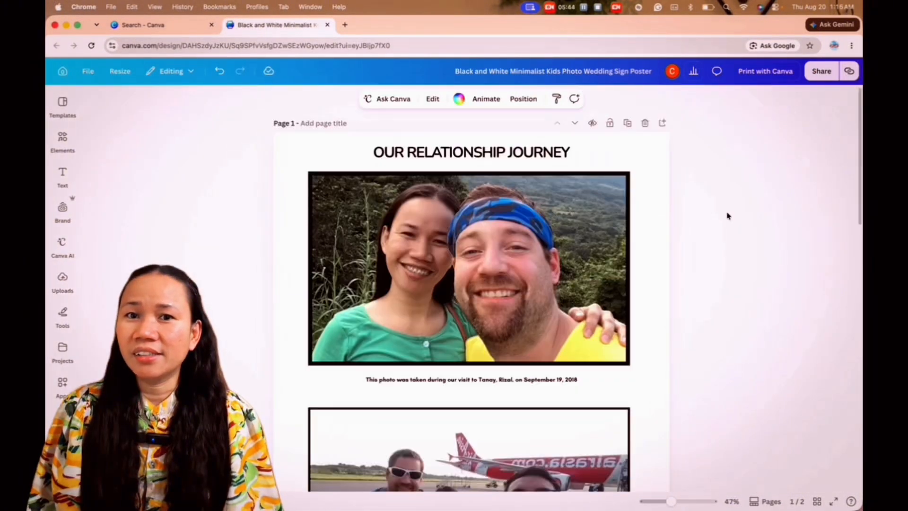
Step: Clear the copied Boracay caption text beneath the family portrait
{"action": "scroll", "coordinate": [728, 216], "scroll_direction": "down", "scroll_amount": 3}
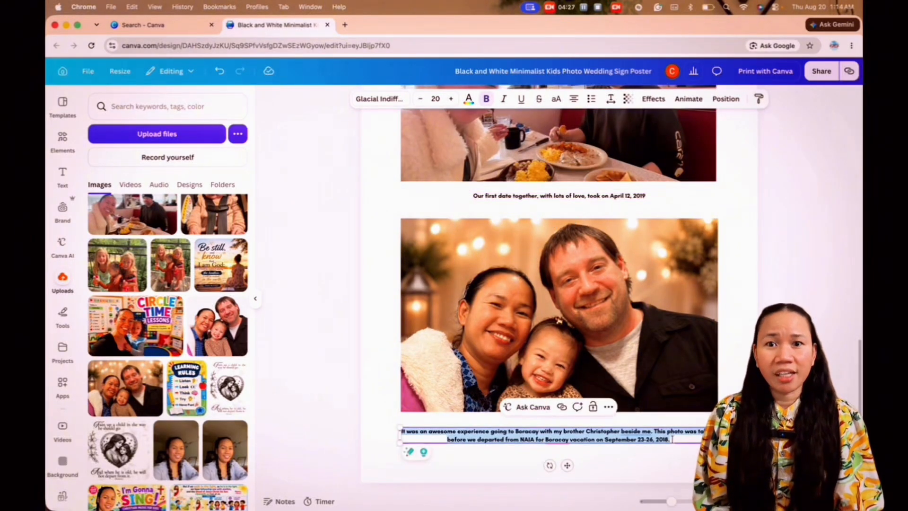
{"action": "key", "text": "BackSpace"}
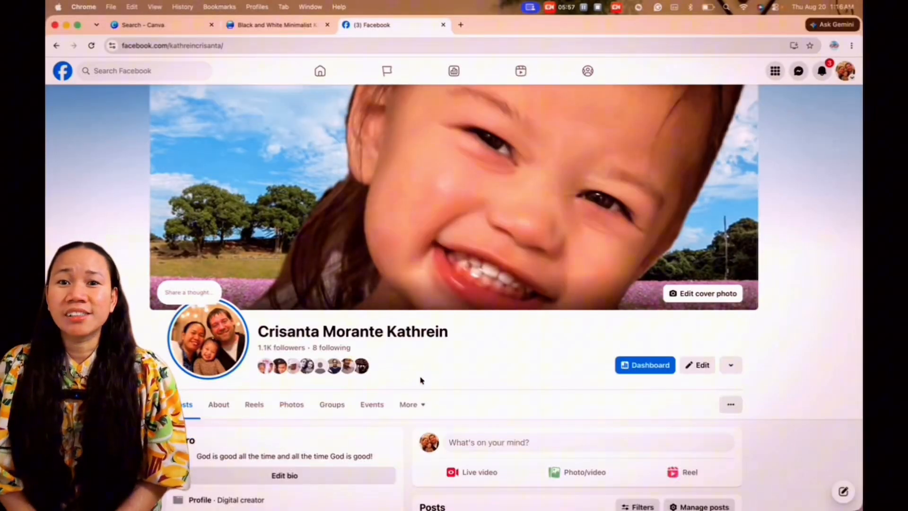
Step: Switch to Facebook, open the profile's photos, and look through the older pictures for relationship photos
{"action": "scroll", "coordinate": [421, 379], "scroll_direction": "down", "scroll_amount": 4}
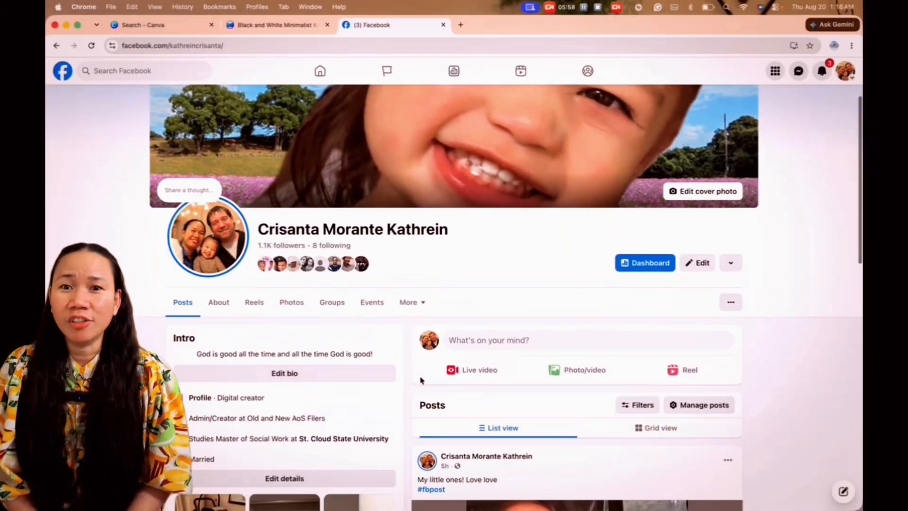
{"action": "left_click", "coordinate": [291, 229]}
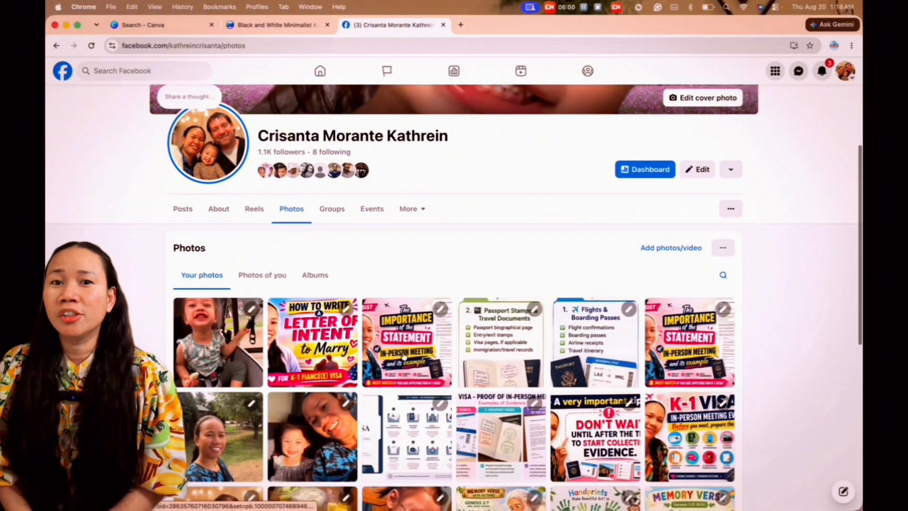
{"action": "scroll", "coordinate": [319, 321], "scroll_direction": "down", "scroll_amount": 15}
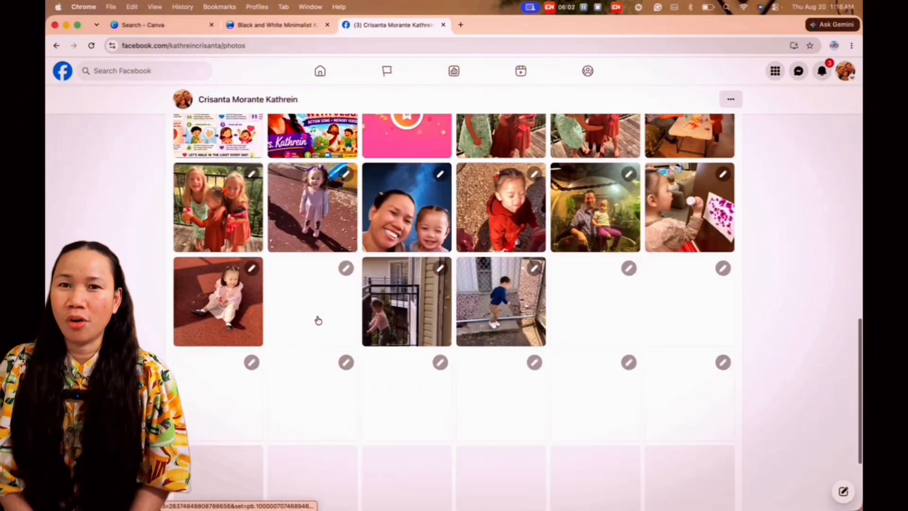
{"action": "scroll", "coordinate": [318, 320], "scroll_direction": "down", "scroll_amount": 12}
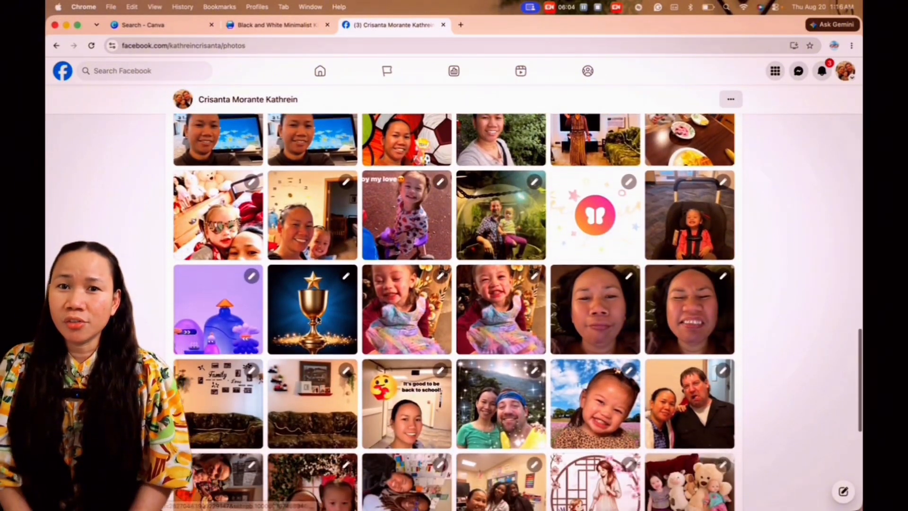
{"action": "scroll", "coordinate": [318, 321], "scroll_direction": "down", "scroll_amount": 8}
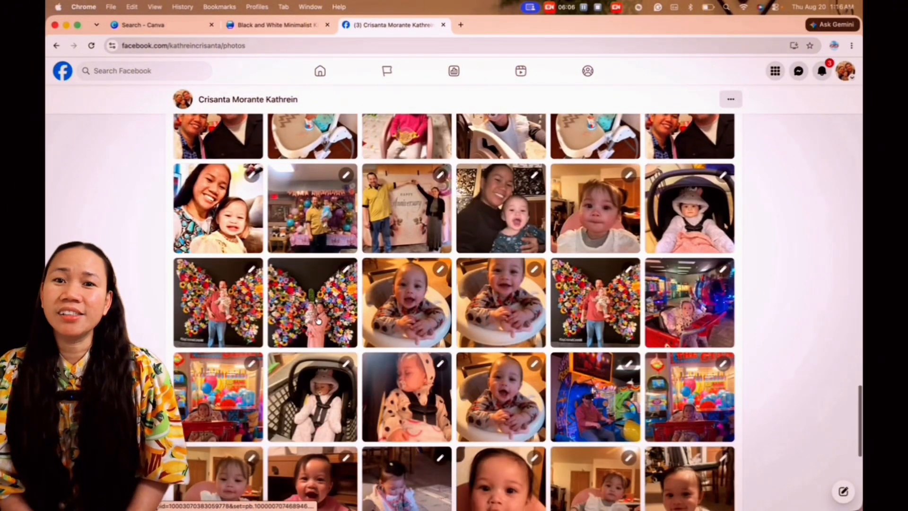
{"action": "scroll", "coordinate": [318, 320], "scroll_direction": "down", "scroll_amount": 12}
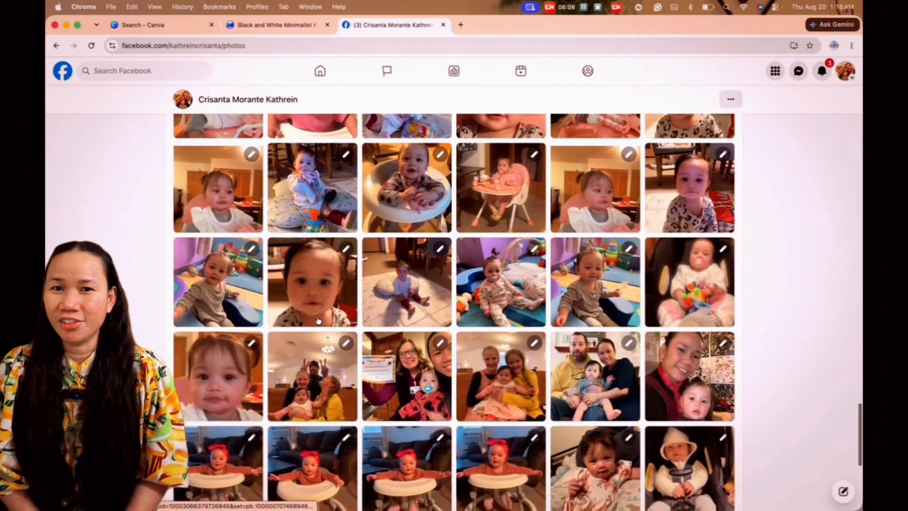
{"action": "scroll", "coordinate": [318, 321], "scroll_direction": "down", "scroll_amount": 1}
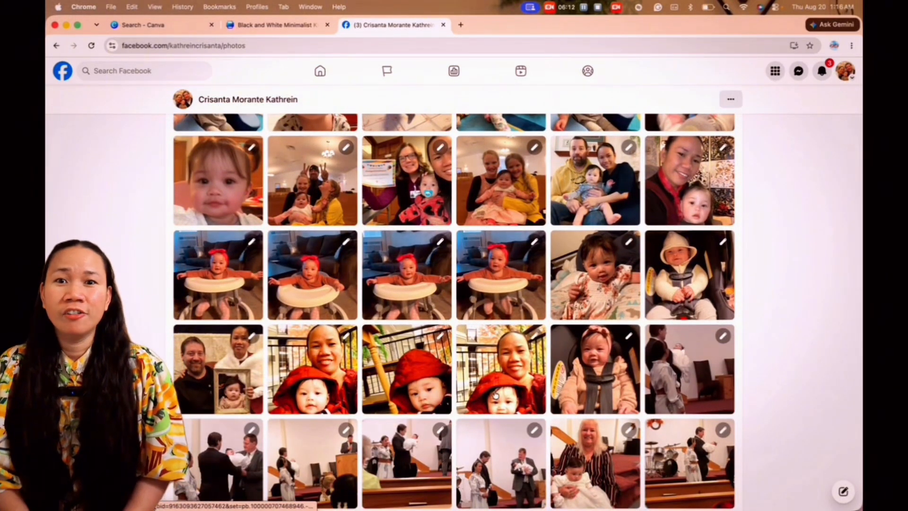
{"action": "scroll", "coordinate": [495, 395], "scroll_direction": "down", "scroll_amount": 2}
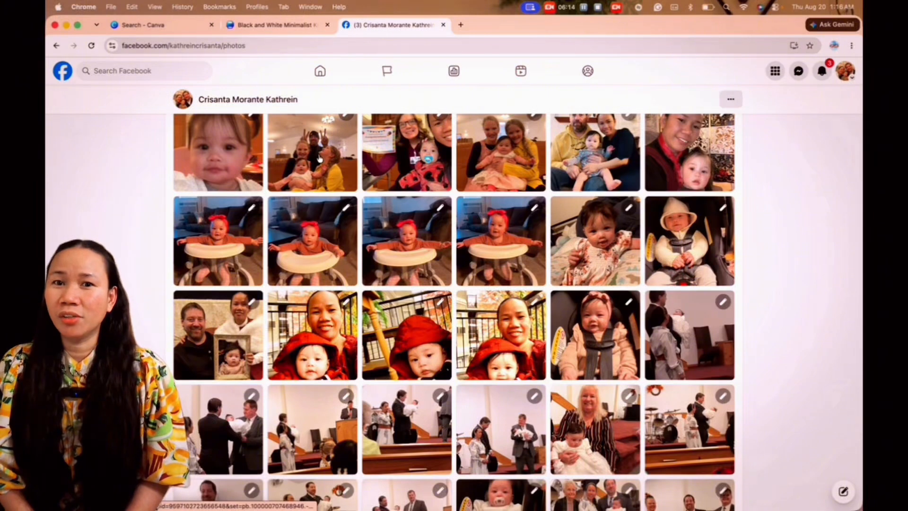
Step: Open the family photo taken in the church pews and download it
{"action": "left_click", "coordinate": [320, 159]}
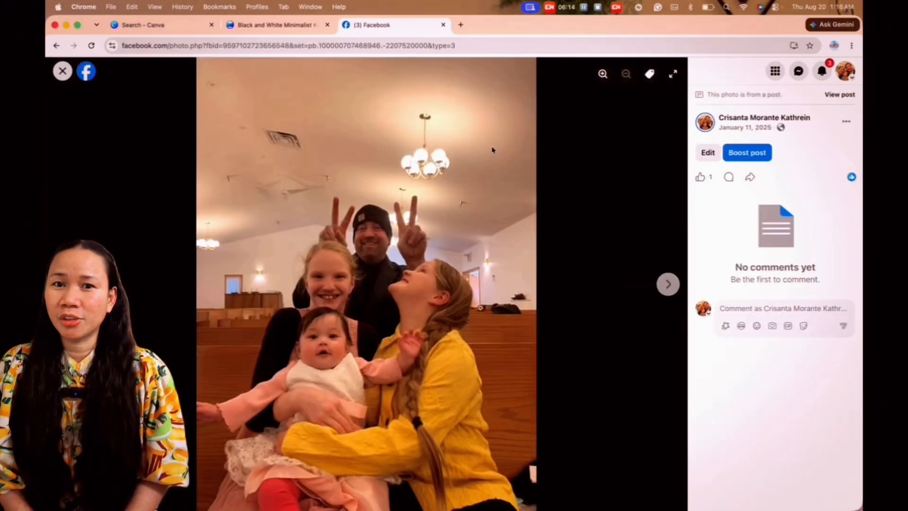
{"action": "left_click", "coordinate": [846, 122]}
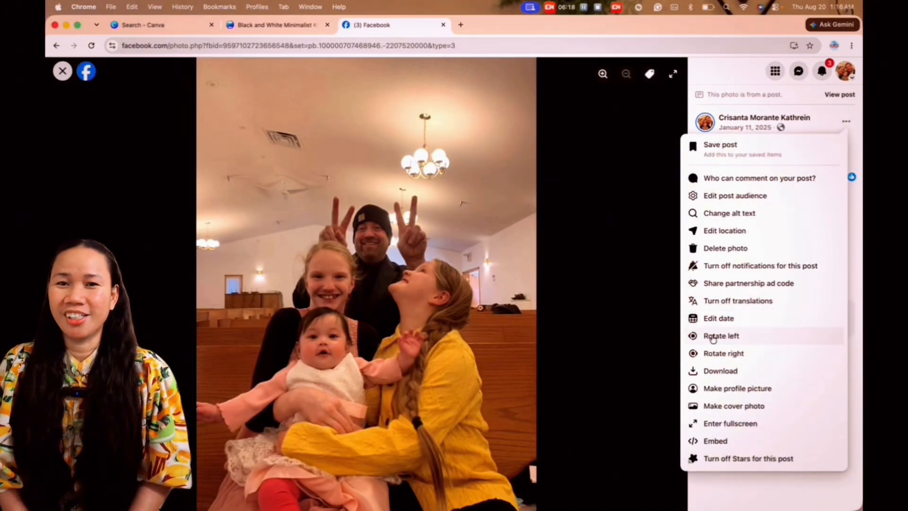
{"action": "left_click", "coordinate": [713, 371]}
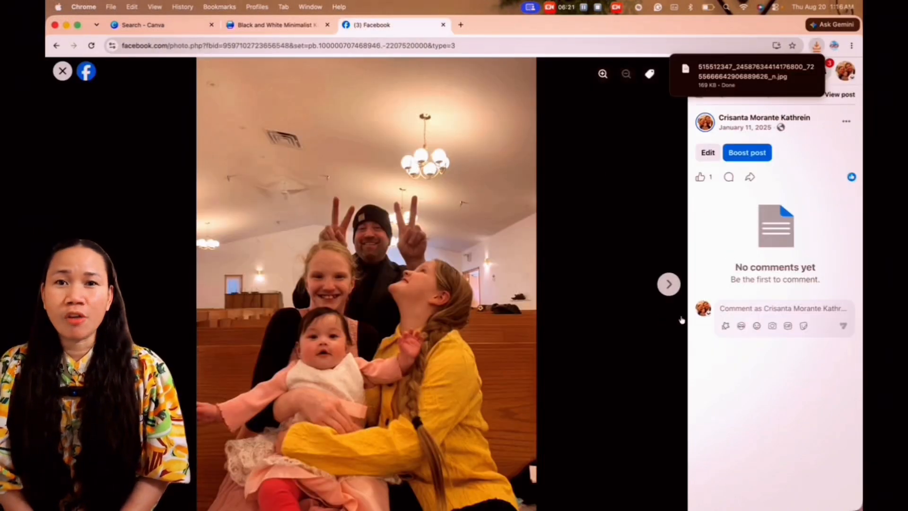
Step: Page through the photos that follow the church picture to look for more candidates
{"action": "left_click", "coordinate": [668, 284]}
{"action": "left_click", "coordinate": [668, 284]}
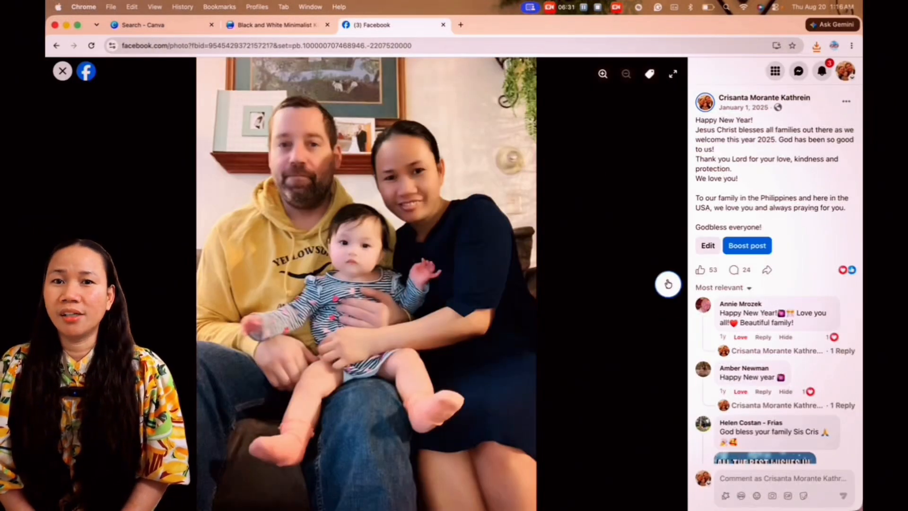
{"action": "left_click", "coordinate": [668, 284]}
{"action": "left_click", "coordinate": [668, 284]}
{"action": "left_click", "coordinate": [668, 284]}
{"action": "left_click", "coordinate": [668, 284]}
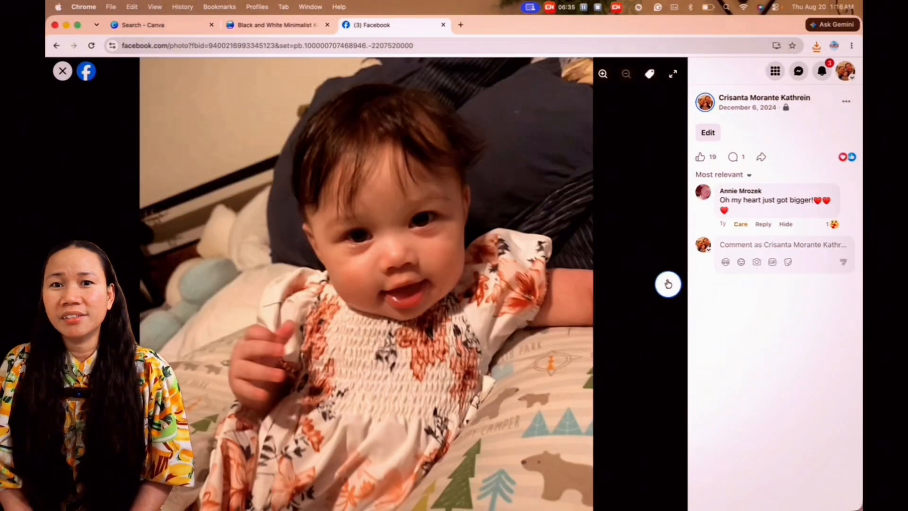
Step: Continue through the photos to the one of two men in suits holding the baby in church, and download it
{"action": "left_click", "coordinate": [668, 284]}
{"action": "left_click", "coordinate": [668, 283]}
{"action": "left_click", "coordinate": [668, 284]}
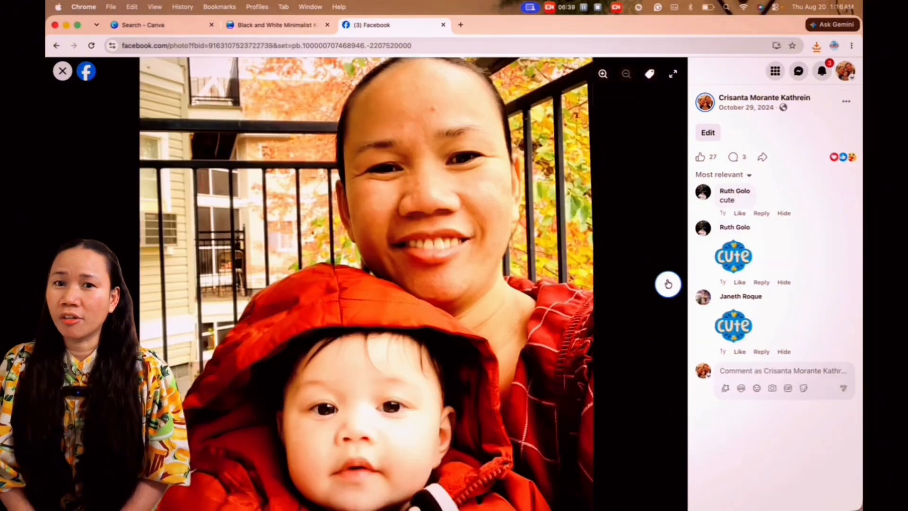
{"action": "left_click", "coordinate": [668, 284]}
{"action": "left_click", "coordinate": [668, 284]}
{"action": "left_click", "coordinate": [668, 284]}
{"action": "left_click", "coordinate": [668, 283]}
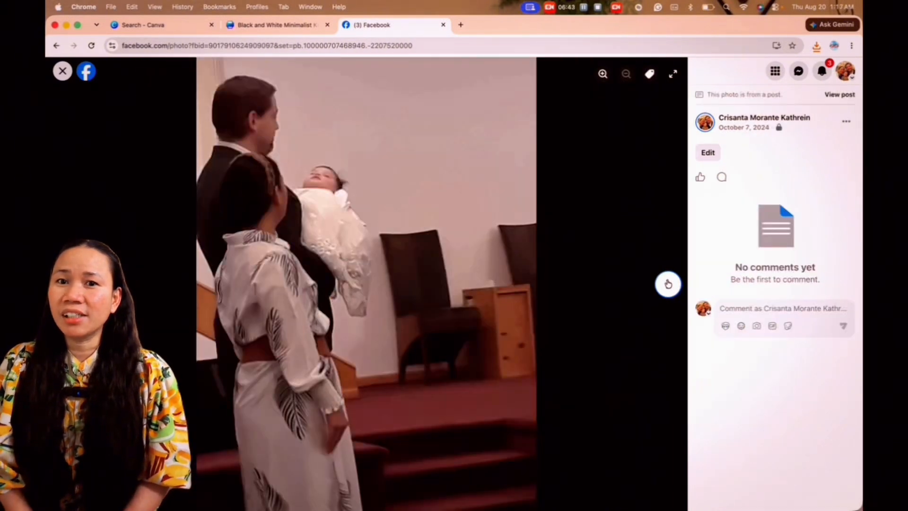
{"action": "left_click", "coordinate": [668, 284]}
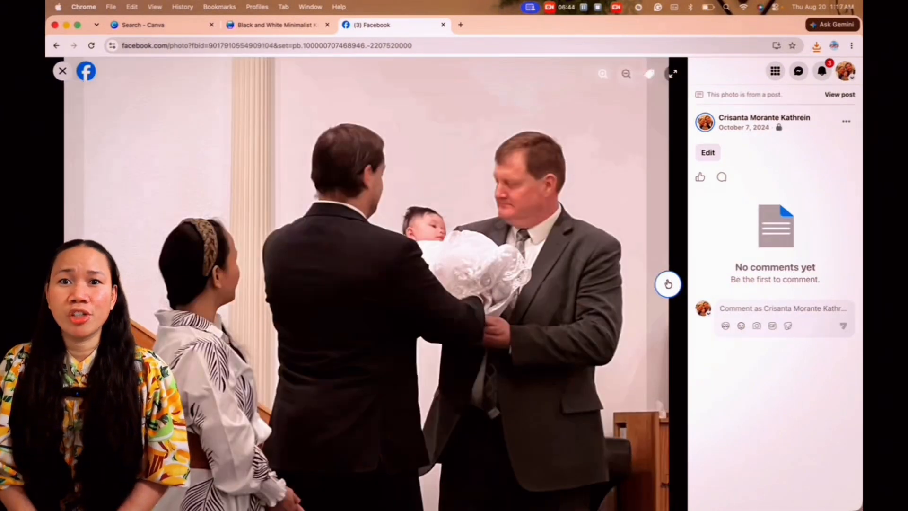
{"action": "left_click", "coordinate": [846, 121]}
{"action": "left_click", "coordinate": [720, 353]}
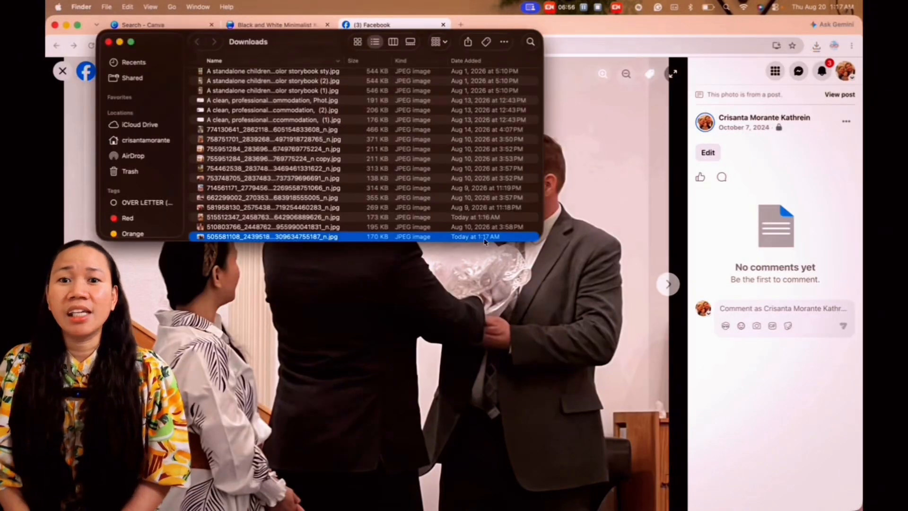
Step: Find the two newly downloaded church photos in Downloads, put them in the FIANCEE VISA VIDEOS folder, and open that folder
{"action": "key", "text": "Up"}
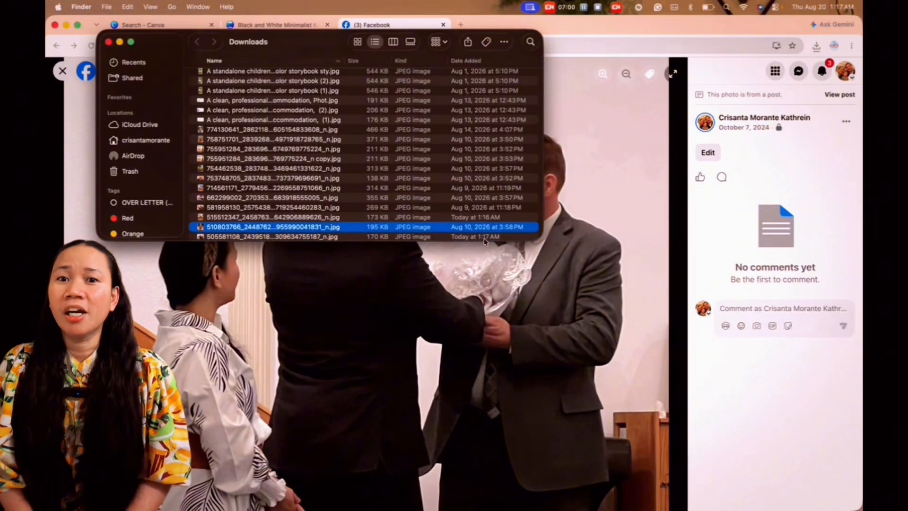
{"action": "key", "text": "Down"}
{"action": "key", "text": "Down"}
{"action": "key", "text": "Up"}
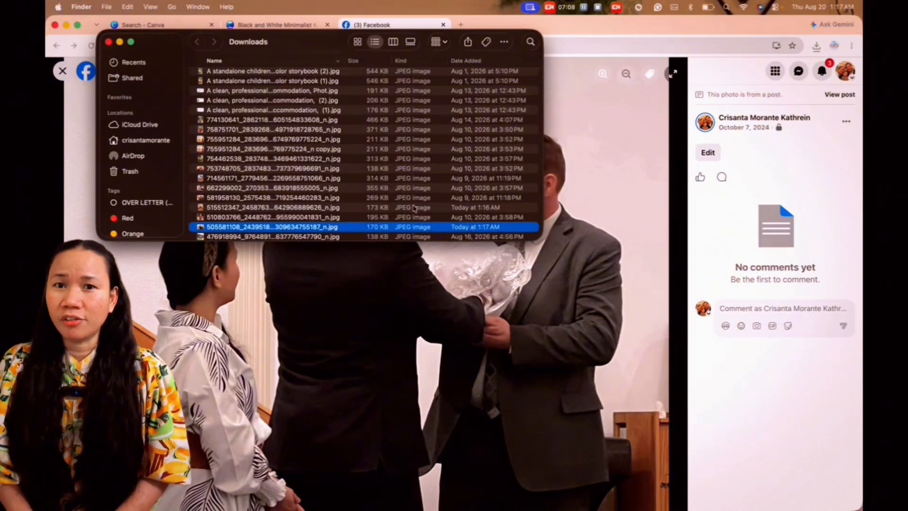
{"action": "left_click", "coordinate": [108, 42]}
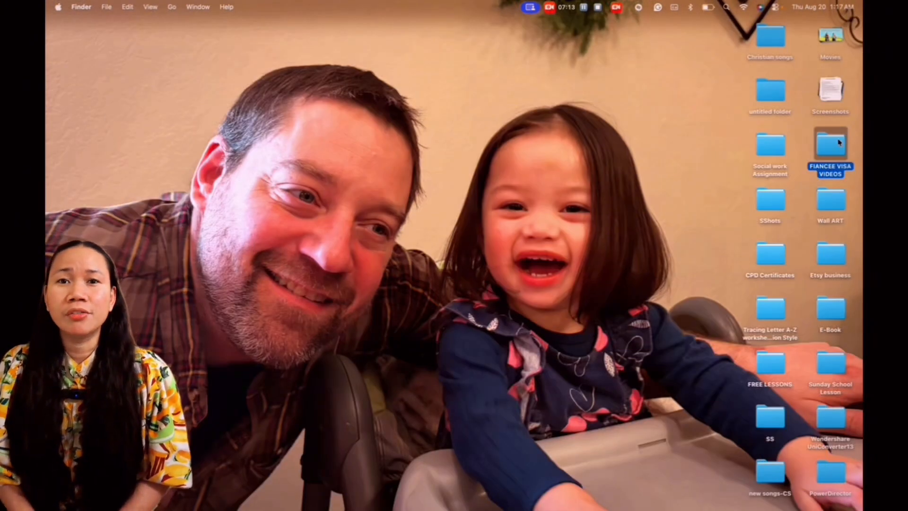
{"action": "double_click", "coordinate": [838, 143]}
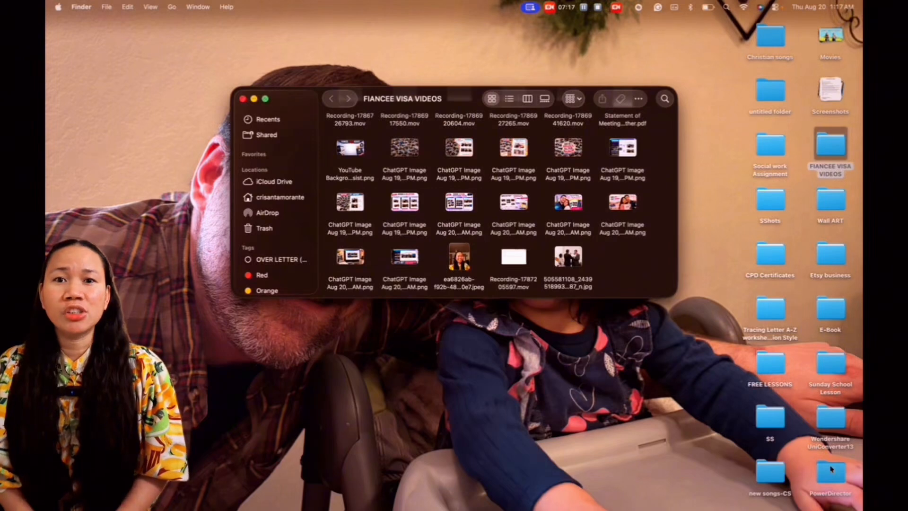
Step: Return to the Canva poster, add a third page, and upload the baby dedication photo from the FIANCEE VISA VIDEOS folder
{"action": "left_click", "coordinate": [811, 496]}
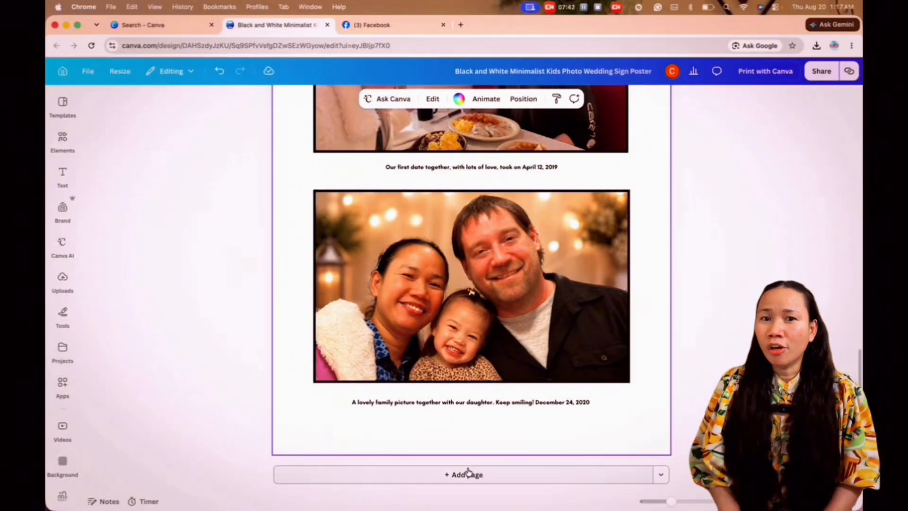
{"action": "left_click", "coordinate": [466, 481]}
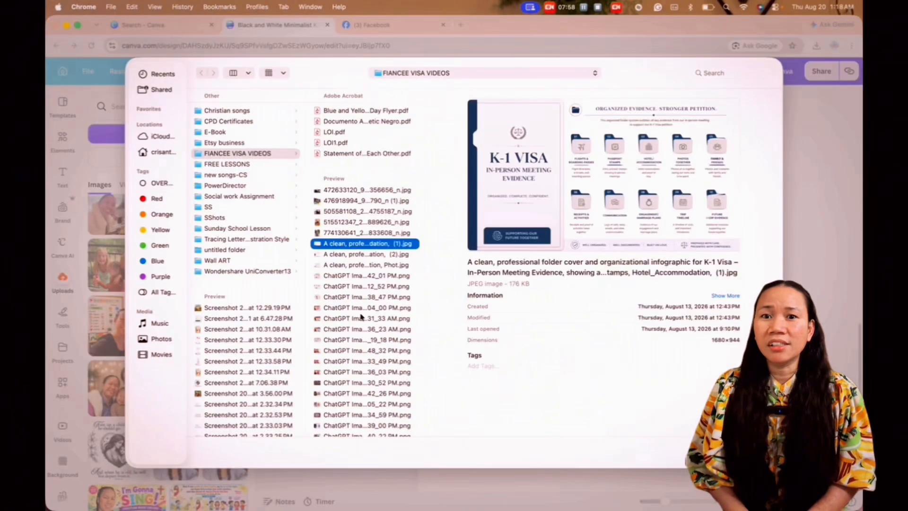
{"action": "key", "text": "Up"}
{"action": "key", "text": "Up"}
{"action": "key", "text": "Up"}
{"action": "key", "text": "Down"}
{"action": "key", "text": "Down"}
{"action": "key", "text": "Up"}
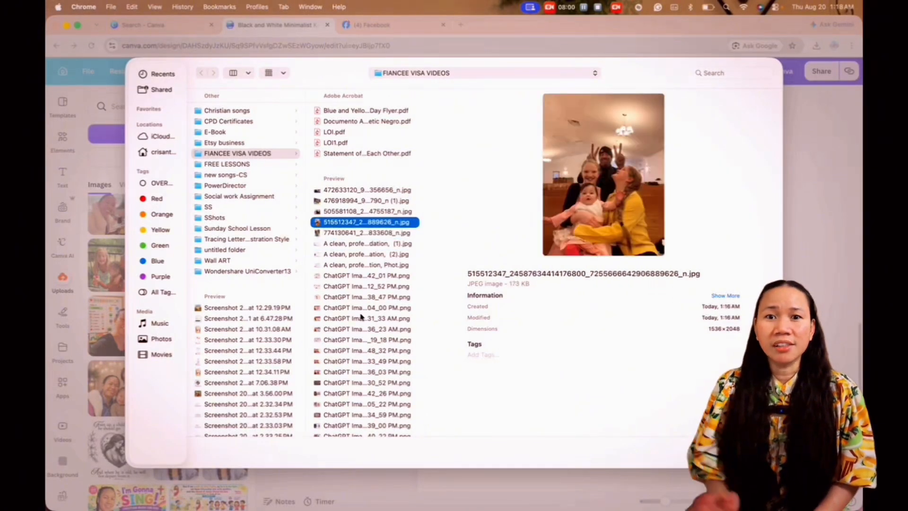
{"action": "key", "text": "Up"}
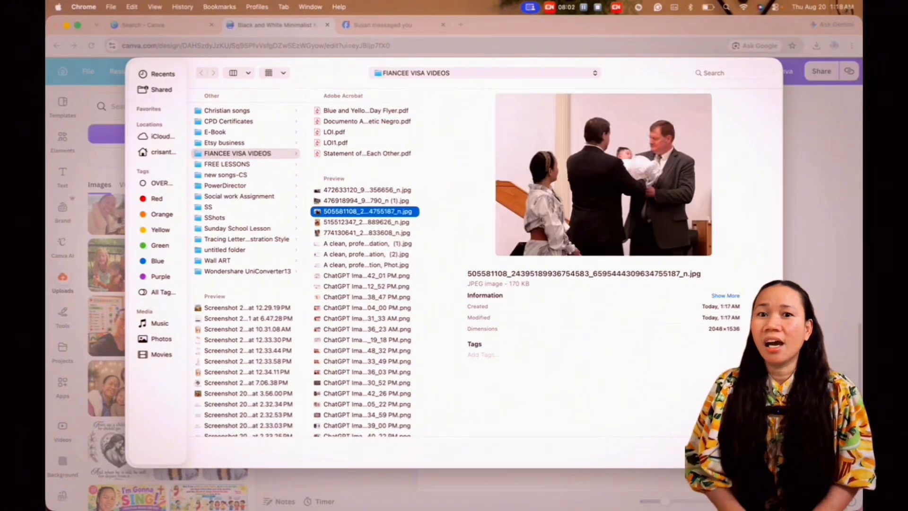
{"action": "key", "text": "Return"}
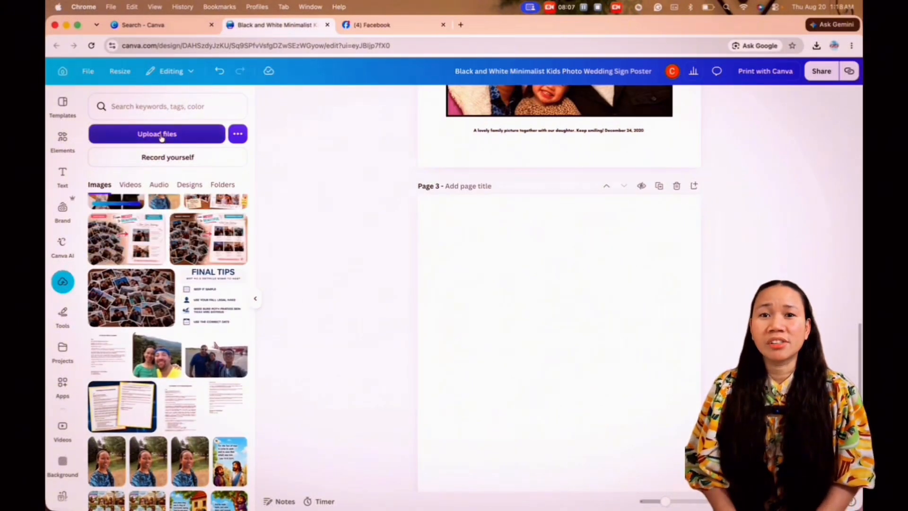
Step: Upload the dedication photo and the church pew family photo together from the FIANCEE VISA VIDEOS folder
{"action": "left_click", "coordinate": [161, 137]}
{"action": "left_click", "coordinate": [372, 190]}
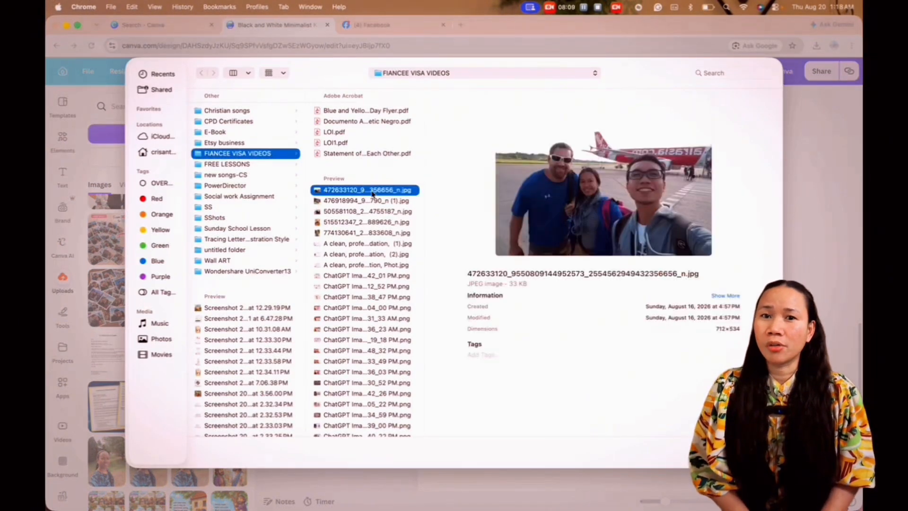
{"action": "key", "text": "Down"}
{"action": "key", "text": "Down"}
{"action": "key", "text": "Down"}
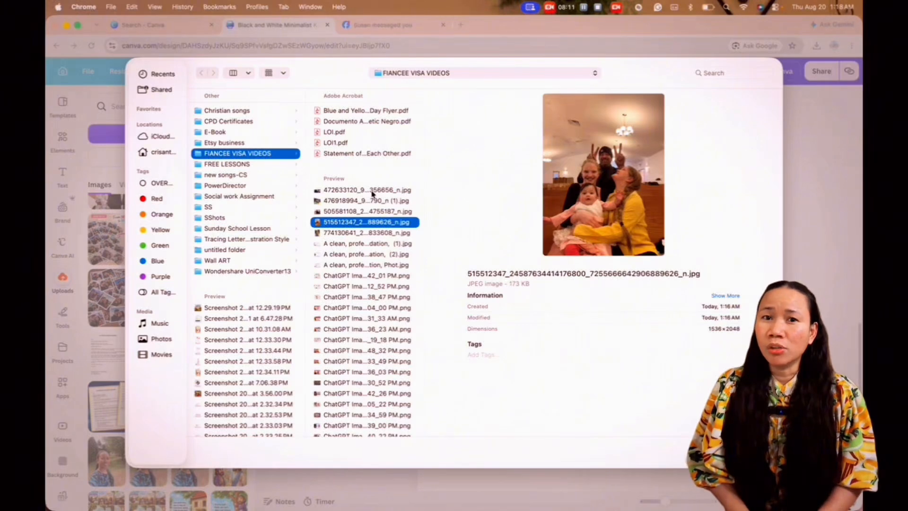
{"action": "key", "text": "shift+Up"}
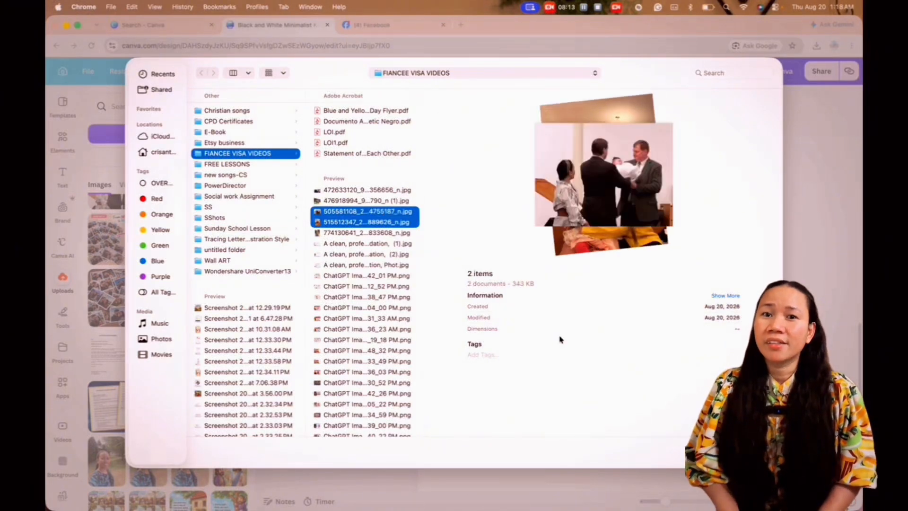
{"action": "left_click", "coordinate": [756, 453]}
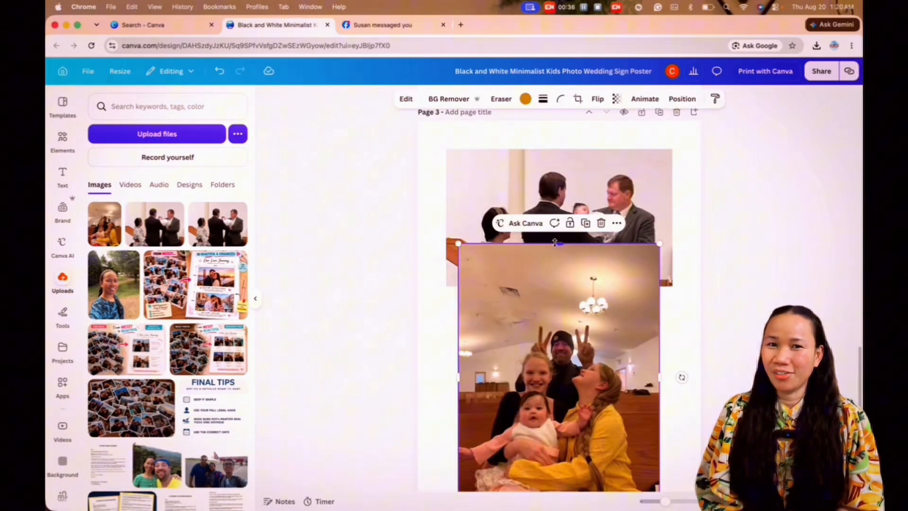
Step: Arrange the two church photos one above the other on page 3 and clear the copied caption beneath the dedication photo
{"action": "left_click_drag", "start_coordinate": [595, 315], "coordinate": [585, 395]}
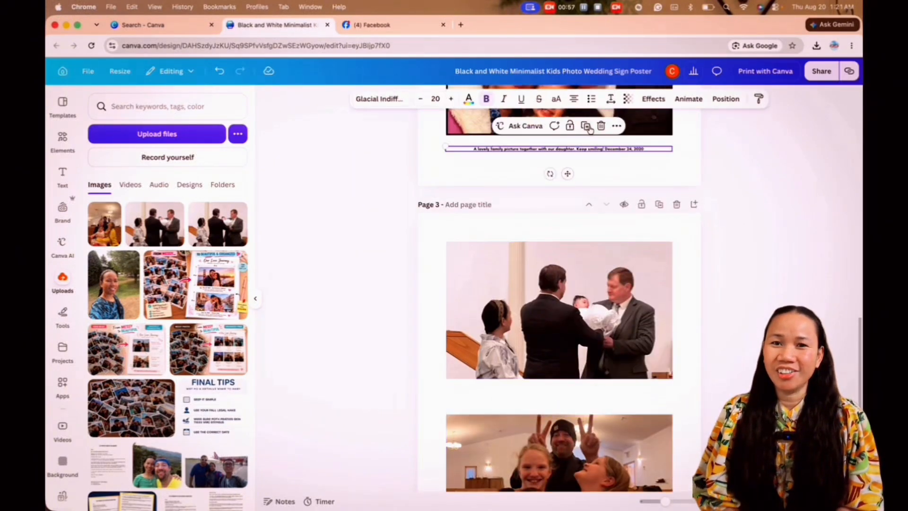
{"action": "left_click", "coordinate": [571, 255]}
{"action": "double_click", "coordinate": [571, 255]}
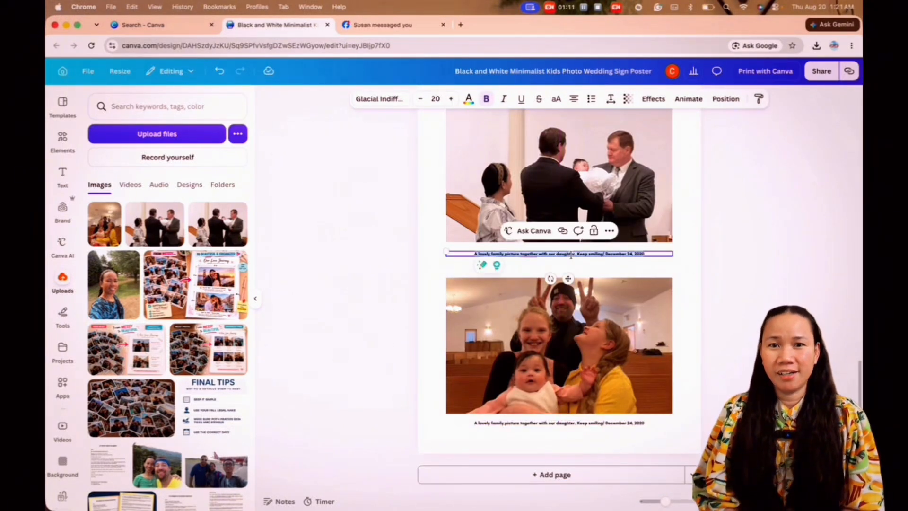
{"action": "key", "text": "BackSpace"}
Step: Caption the dedication photo "One of the special days for our baby. Dedication day! August 12, 2021"
{"action": "scroll", "coordinate": [569, 239], "scroll_direction": "up", "scroll_amount": 3}
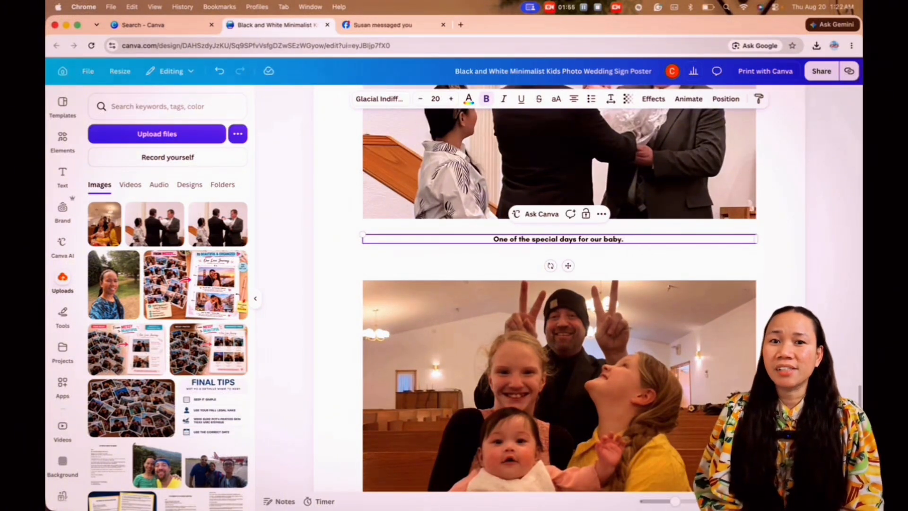
{"action": "type", "text": "Dedication day"}
{"action": "type", "text": "! August 12, 20"}
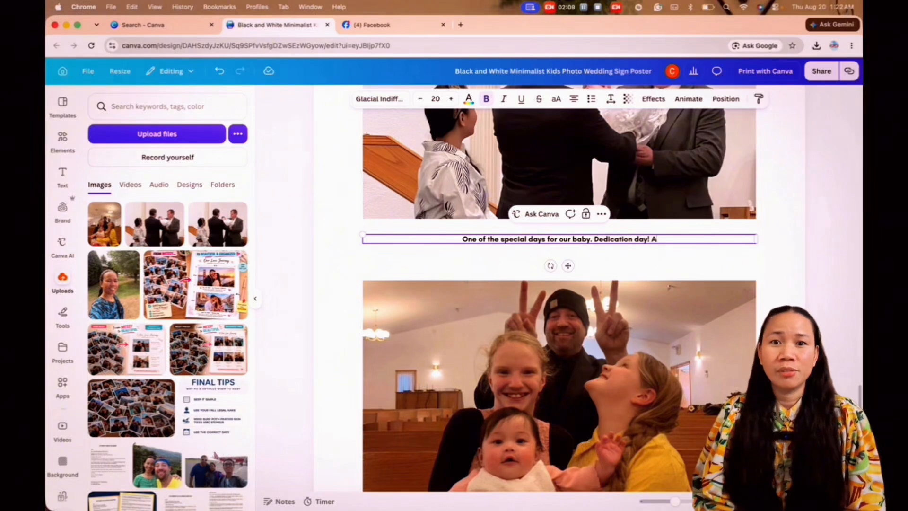
{"action": "type", "text": "2"}
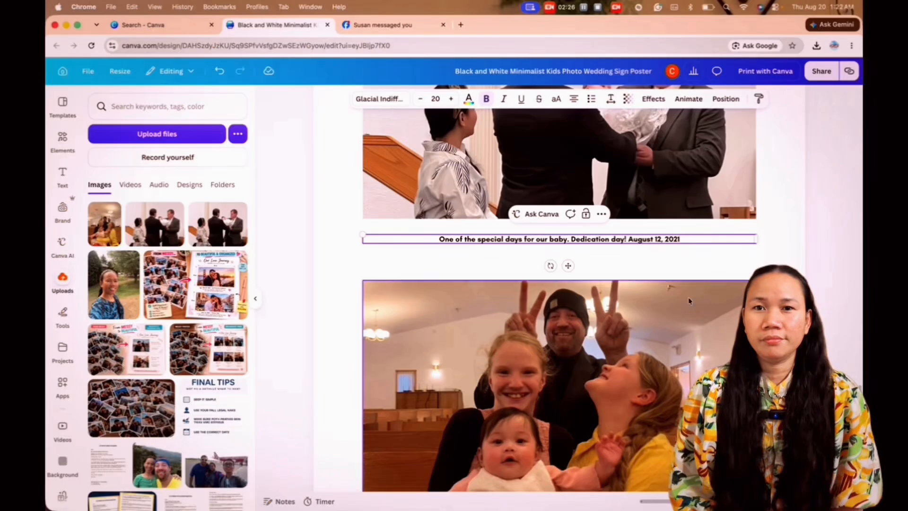
Step: Replace the period after "baby" in the dedication photo's caption with a colon
{"action": "scroll", "coordinate": [558, 284], "scroll_direction": "down", "scroll_amount": 2}
{"action": "scroll", "coordinate": [558, 284], "scroll_direction": "up", "scroll_amount": 3}
{"action": "key", "text": "BackSpace"}
{"action": "key", "text": "BackSpace"}
{"action": "key", "text": "BackSpace"}
{"action": "key", "text": "BackSpace"}
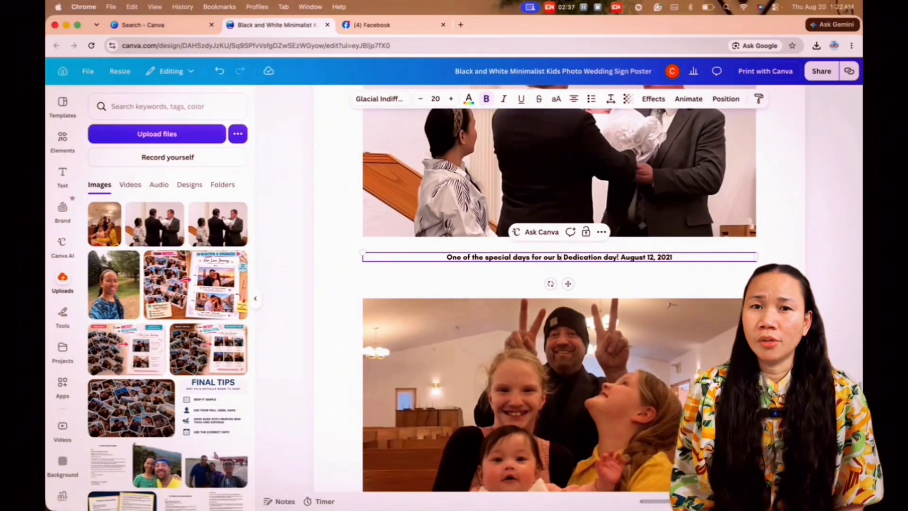
{"action": "type", "text": "aby:"}
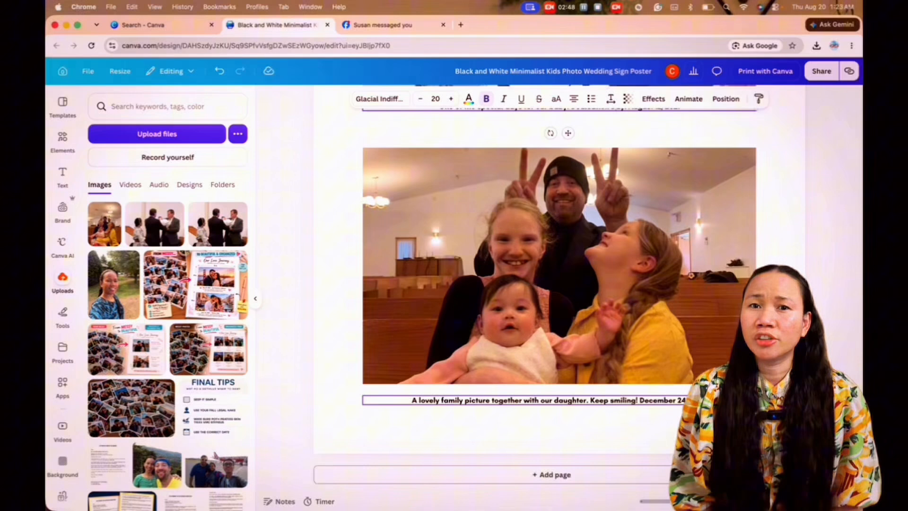
Step: Caption the pew photo "It's picture time! This photo was taken after church service on October 15, 2021", listing the people from the left
{"action": "type", "text": "It's picture time! This photo was t"}
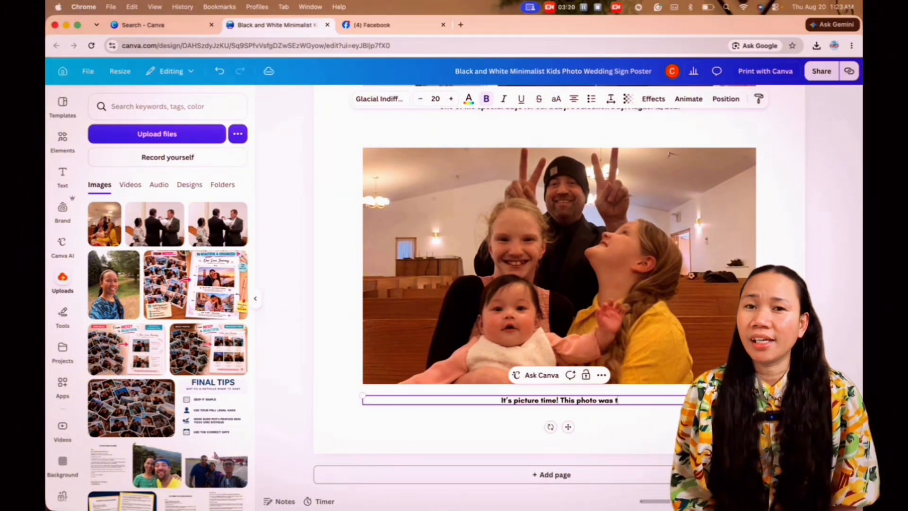
{"action": "type", "text": "ch service on July 15,"}
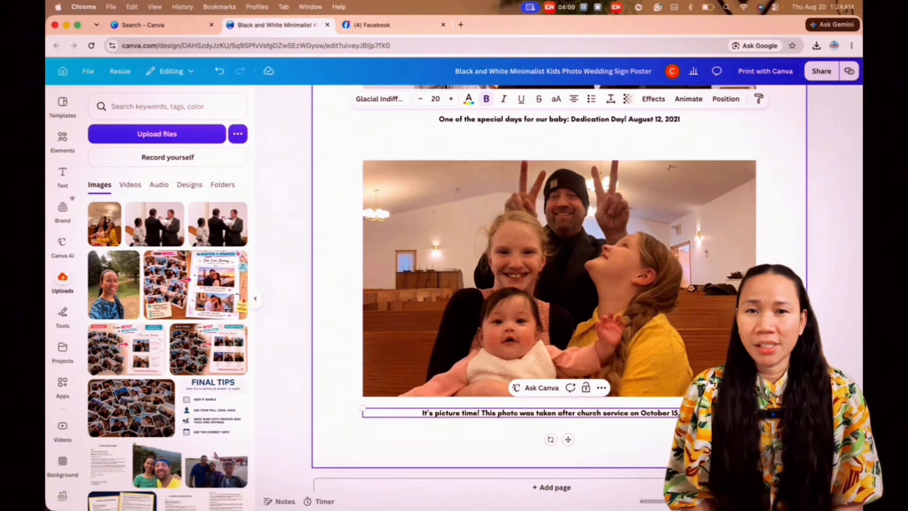
{"action": "type", "text": "2021 with Jenny"}
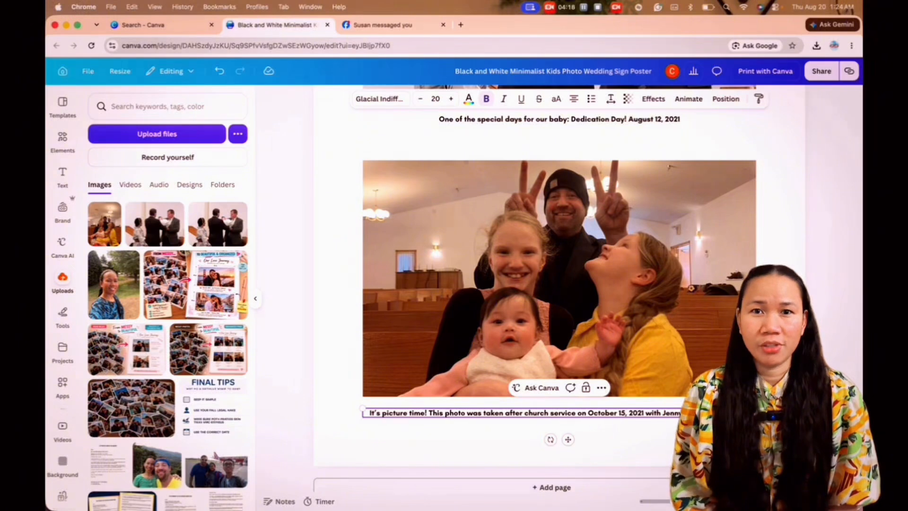
{"action": "type", "text": "from left, our baby"}
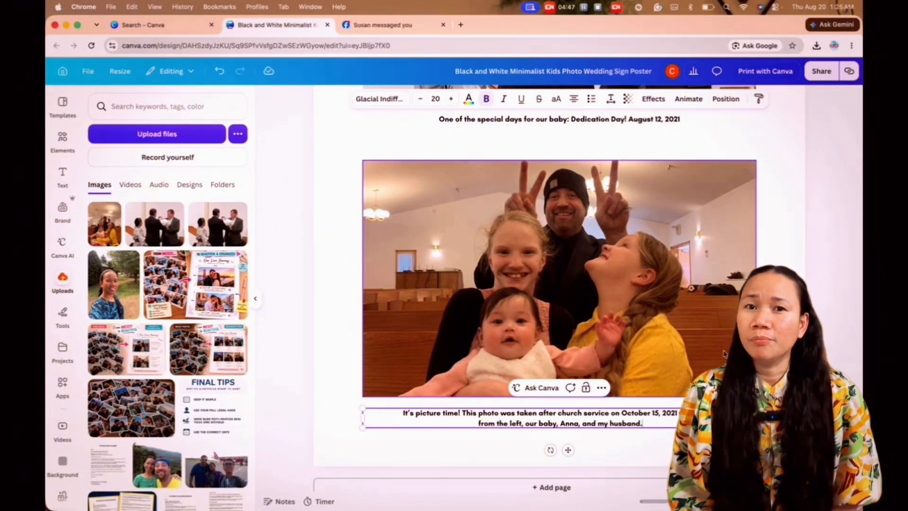
Step: Add black borders around both church photos on page 3 and review the finished page
{"action": "left_click", "coordinate": [543, 99]}
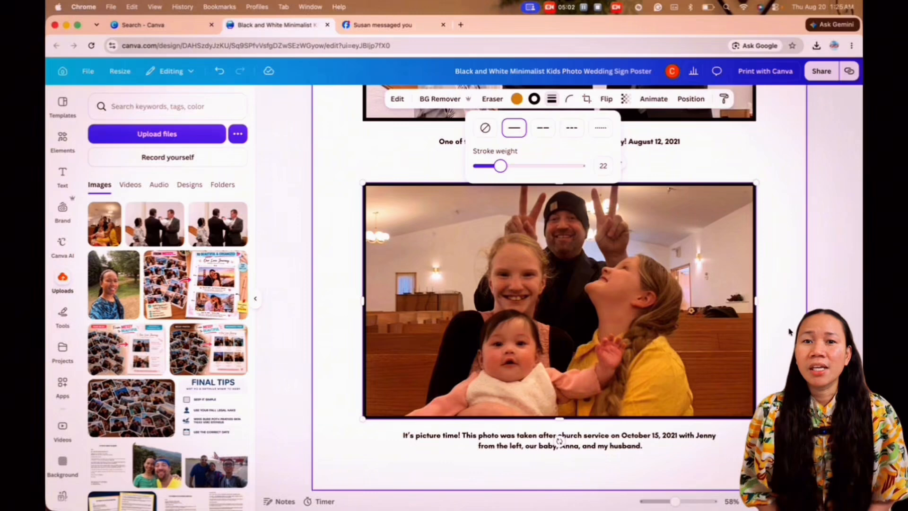
{"action": "left_click", "coordinate": [789, 332]}
{"action": "scroll", "coordinate": [789, 332], "scroll_direction": "down", "scroll_amount": 1}
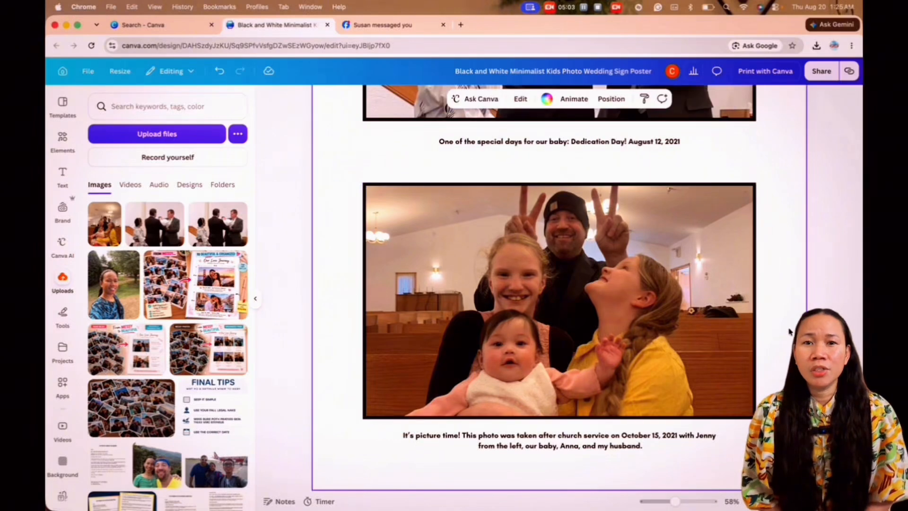
{"action": "scroll", "coordinate": [788, 332], "scroll_direction": "up", "scroll_amount": 4}
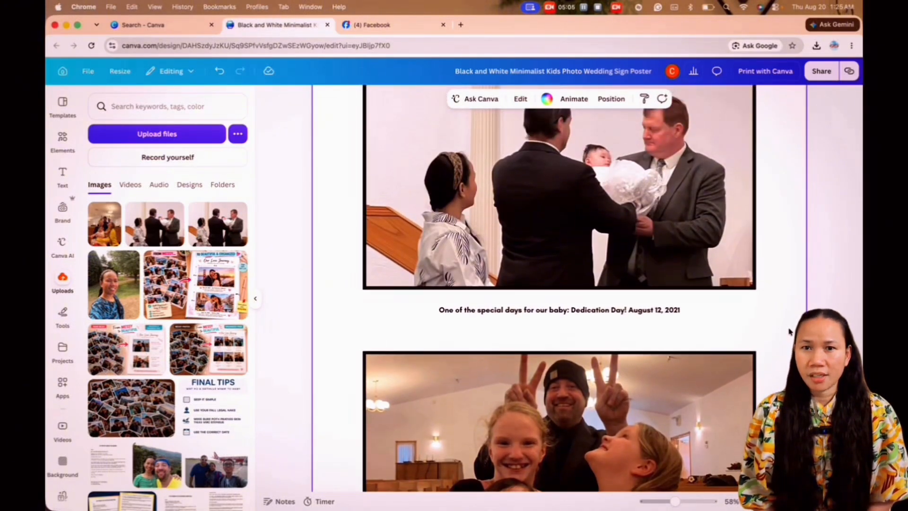
{"action": "left_click_drag", "start_coordinate": [674, 502], "coordinate": [667, 501]}
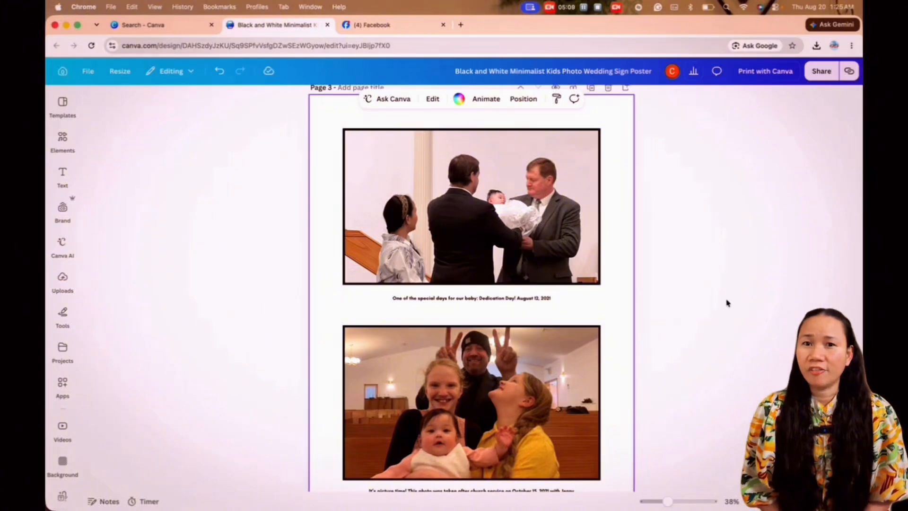
{"action": "scroll", "coordinate": [725, 300], "scroll_direction": "down", "scroll_amount": 3}
{"action": "scroll", "coordinate": [725, 300], "scroll_direction": "up", "scroll_amount": 1}
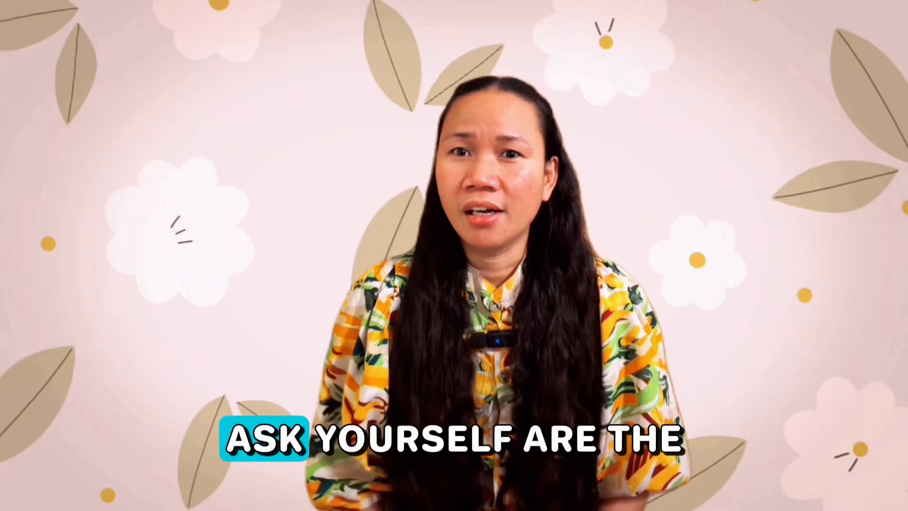